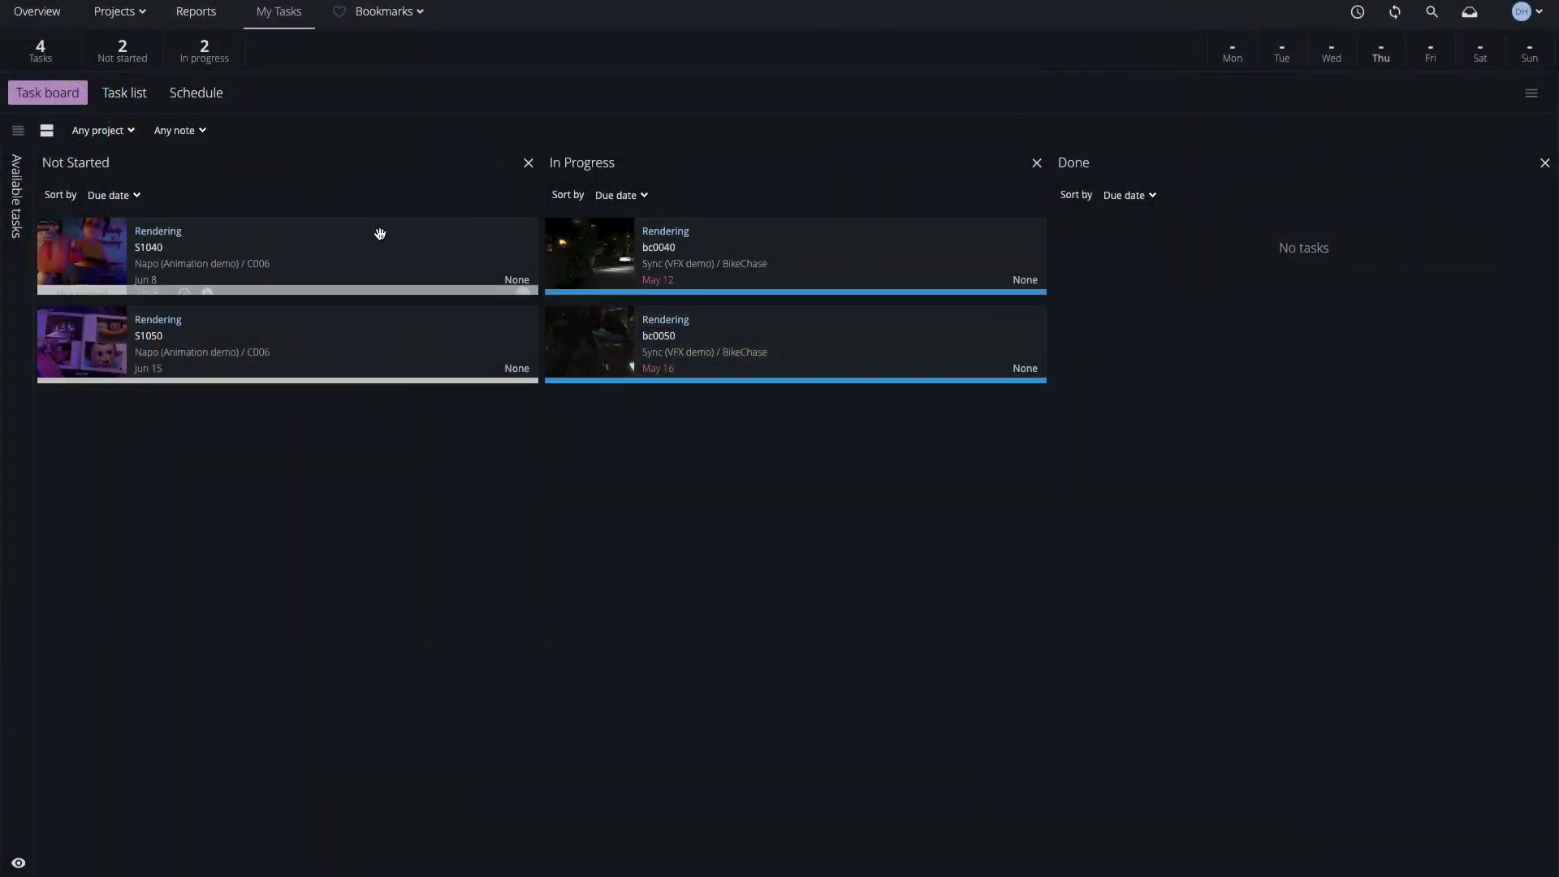
Step: Open the Napo (Animation demo) project from the projects list
left_click(144, 17)
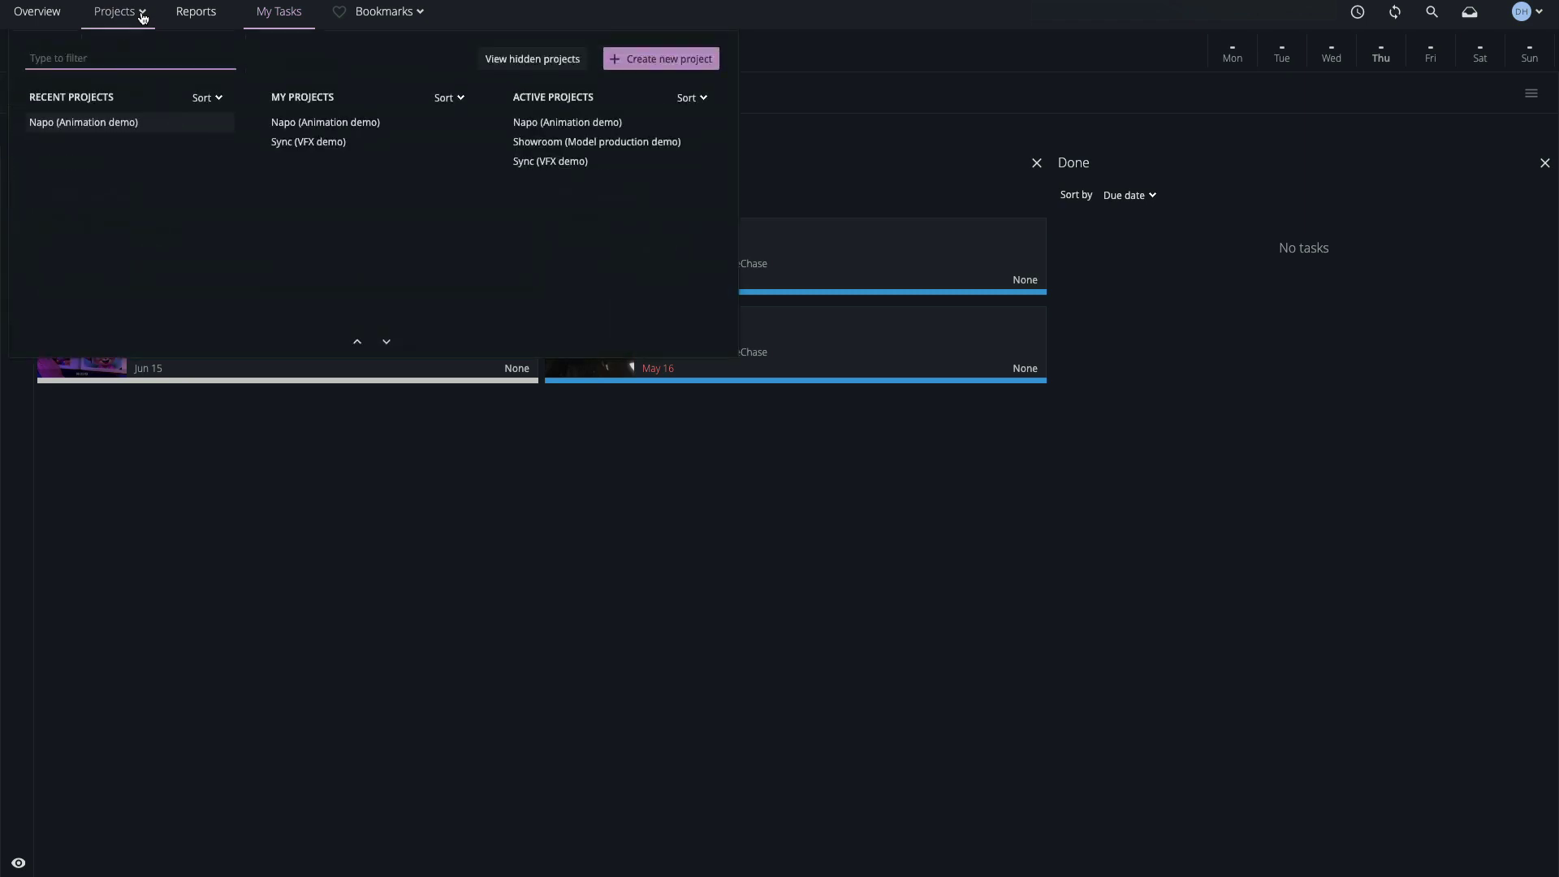
left_click(97, 123)
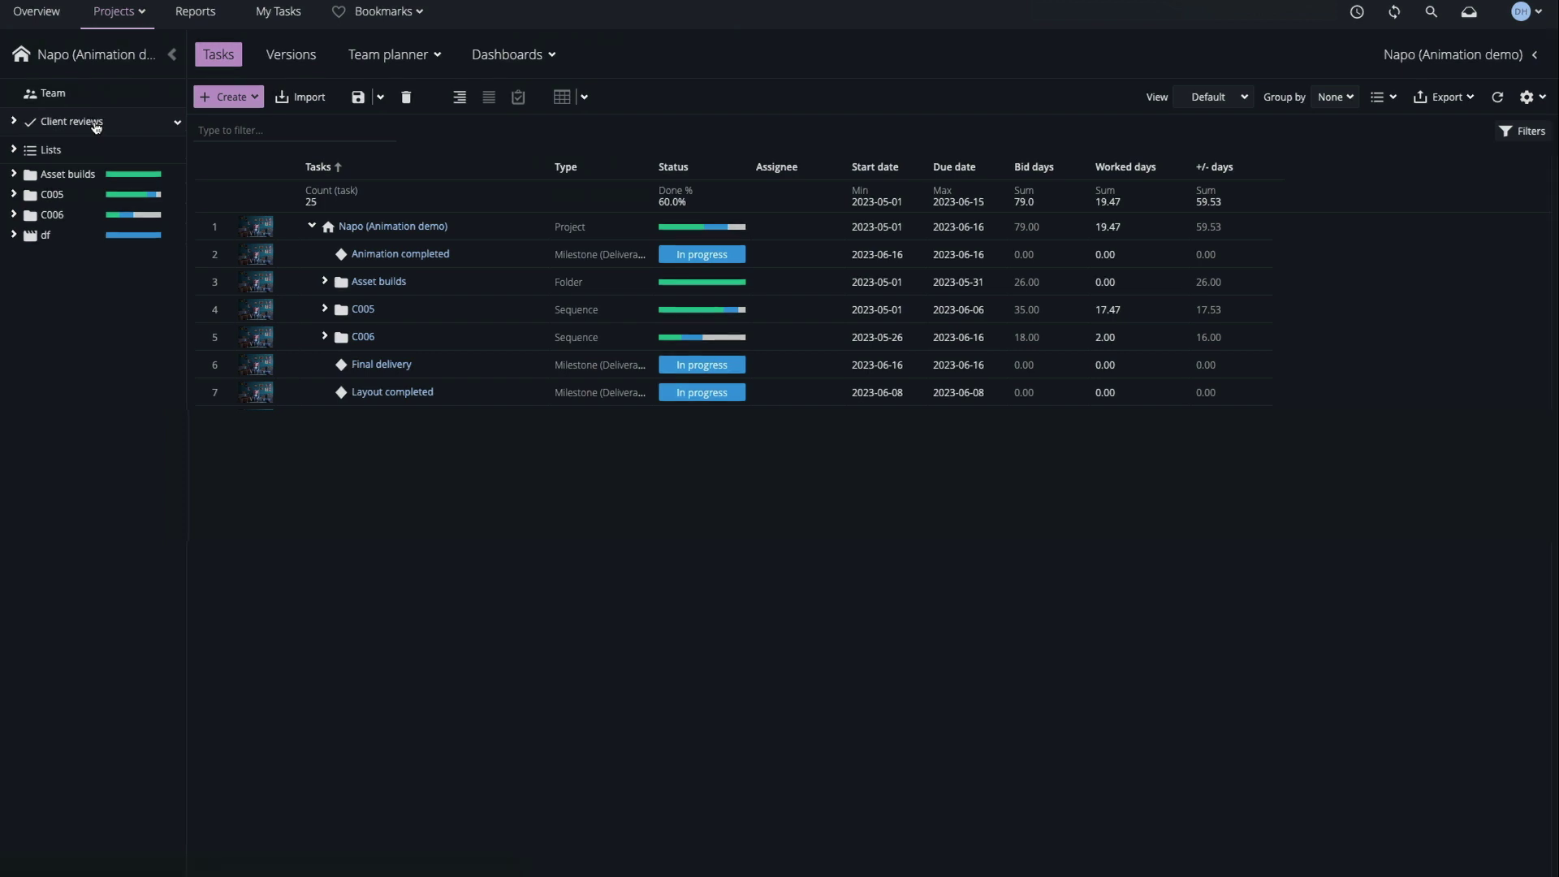
Step: List the project's 18 versions in table layout, sorted by Version Link, with filters showing
left_click(302, 57)
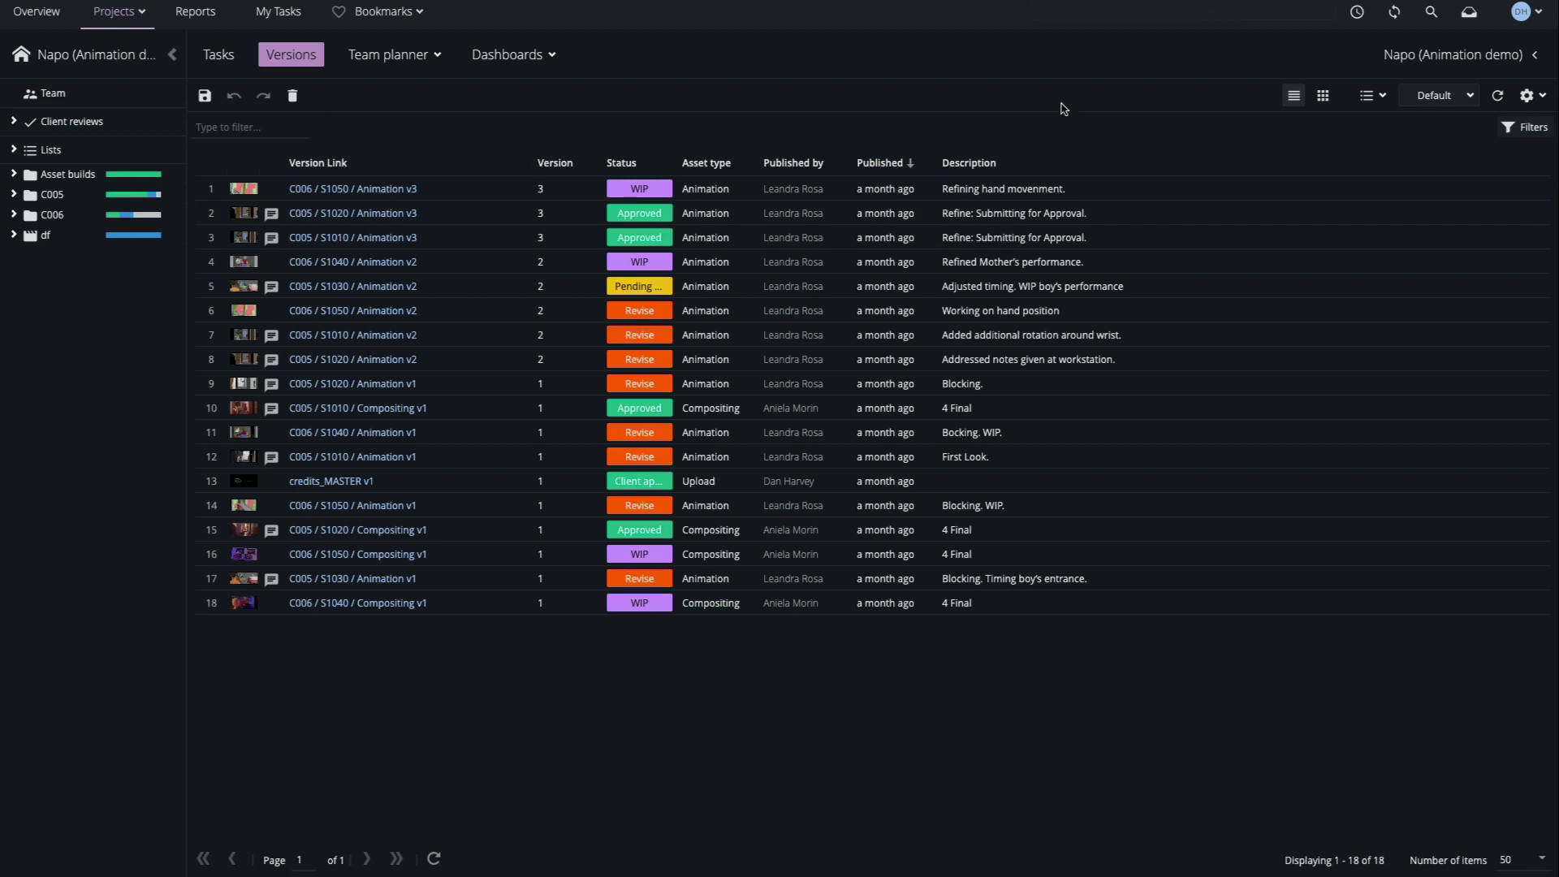
left_click(1324, 101)
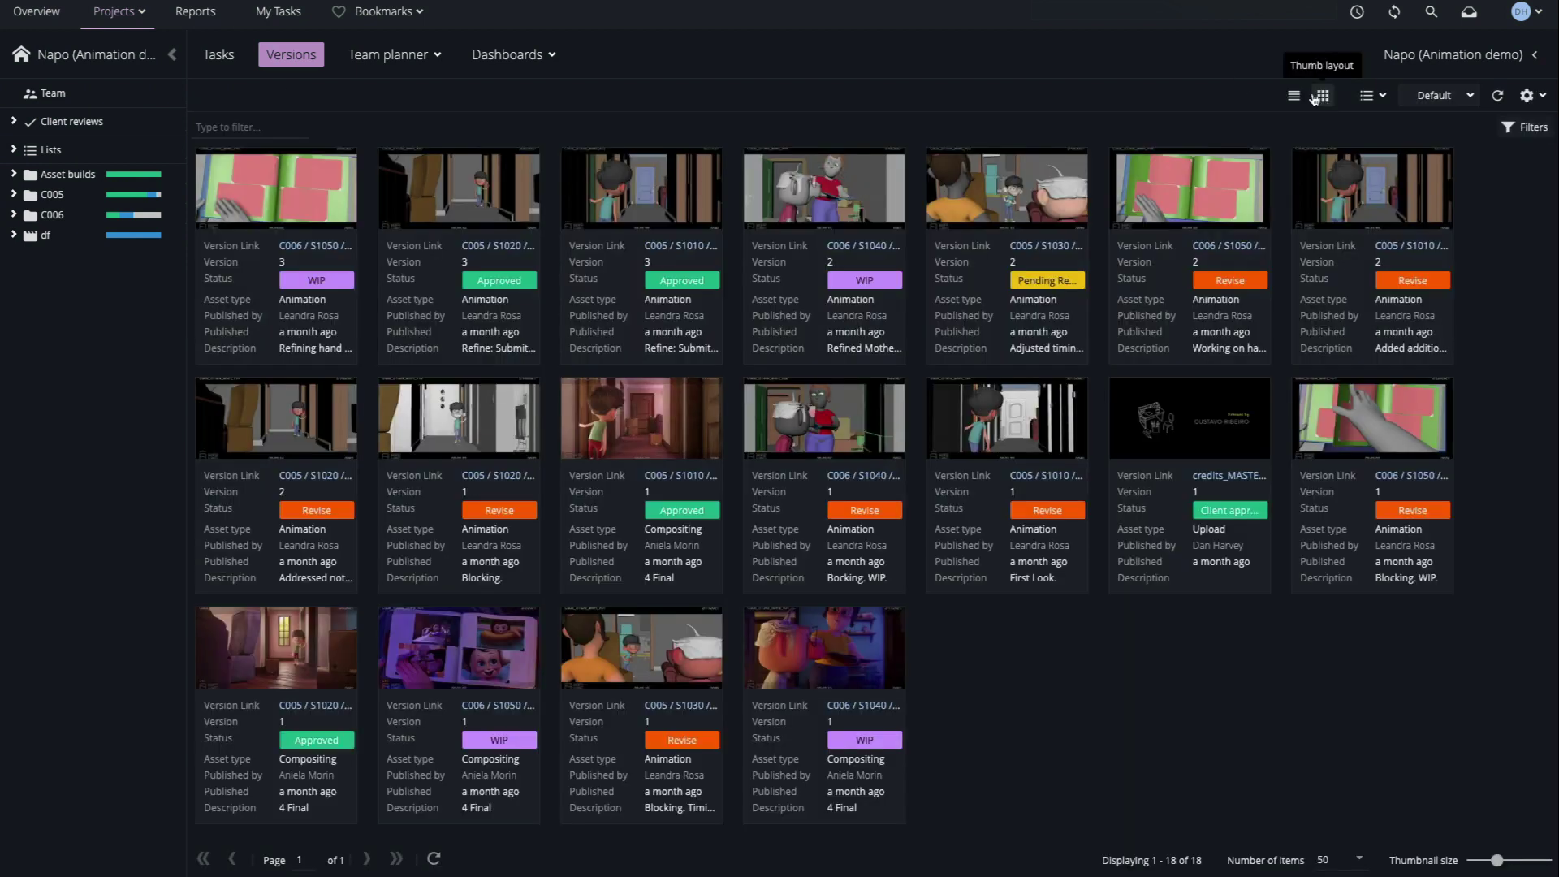
left_click(1296, 98)
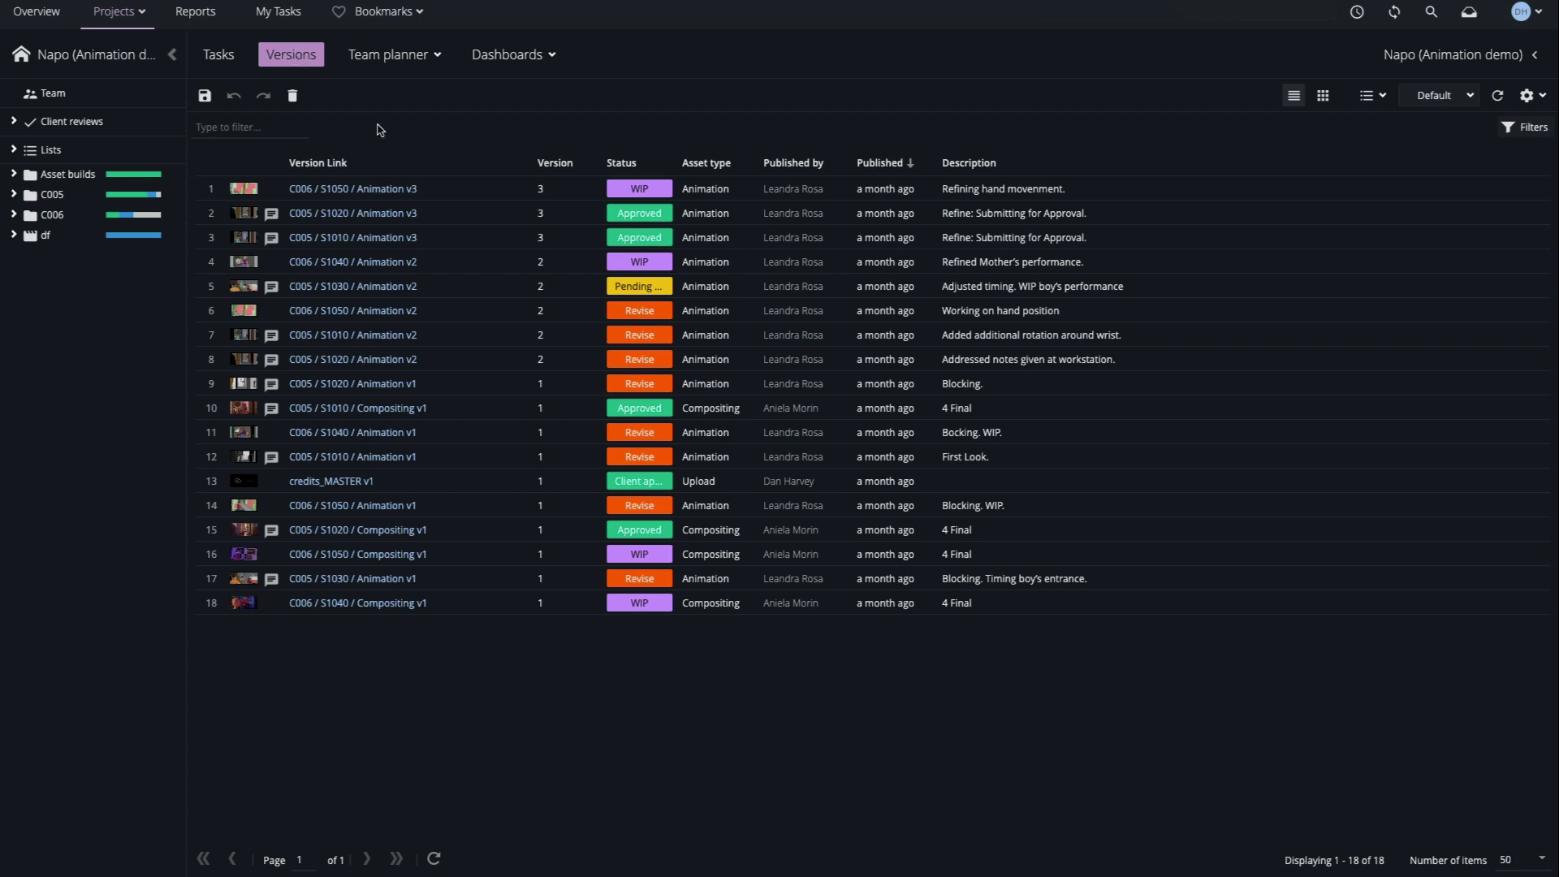
left_click(412, 168)
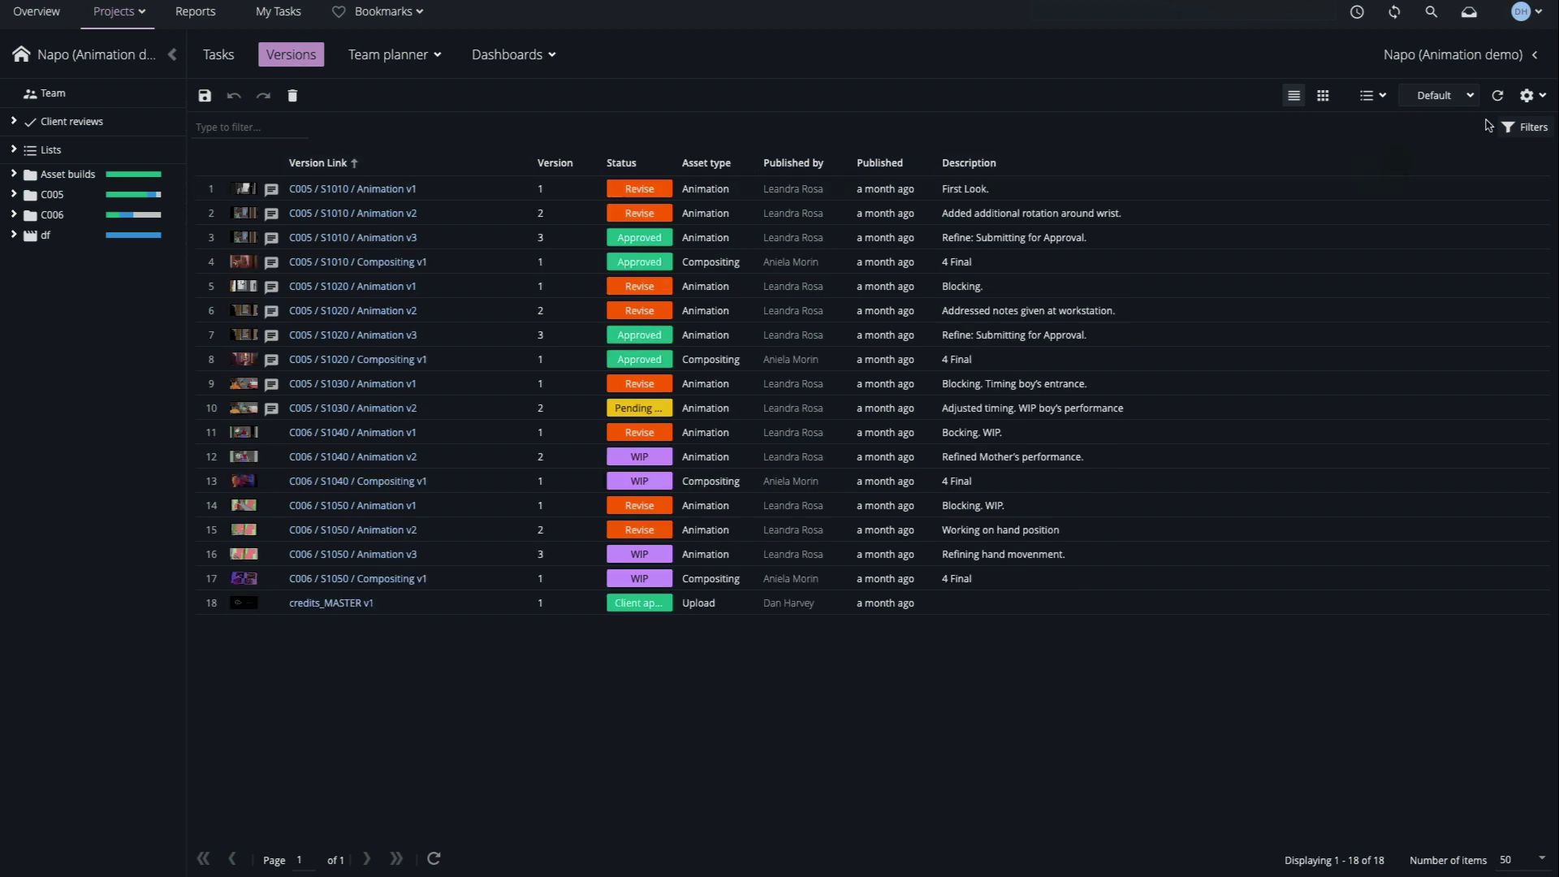
left_click(1527, 128)
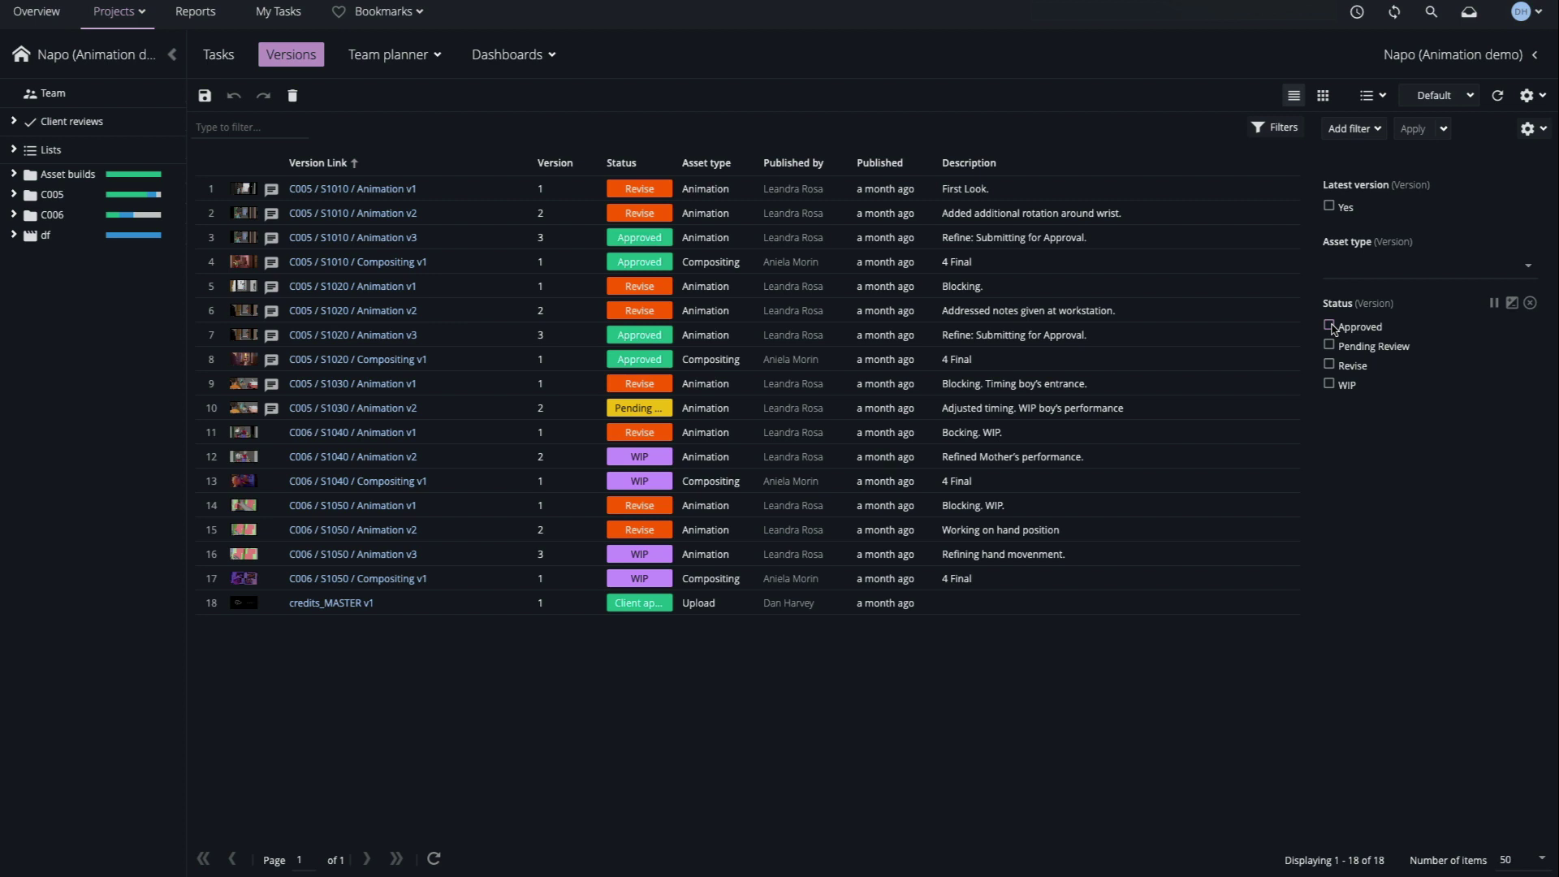
Step: Play C005 / S1010 Animation v3 and circle the door in green
right_click(463, 237)
left_click(513, 311)
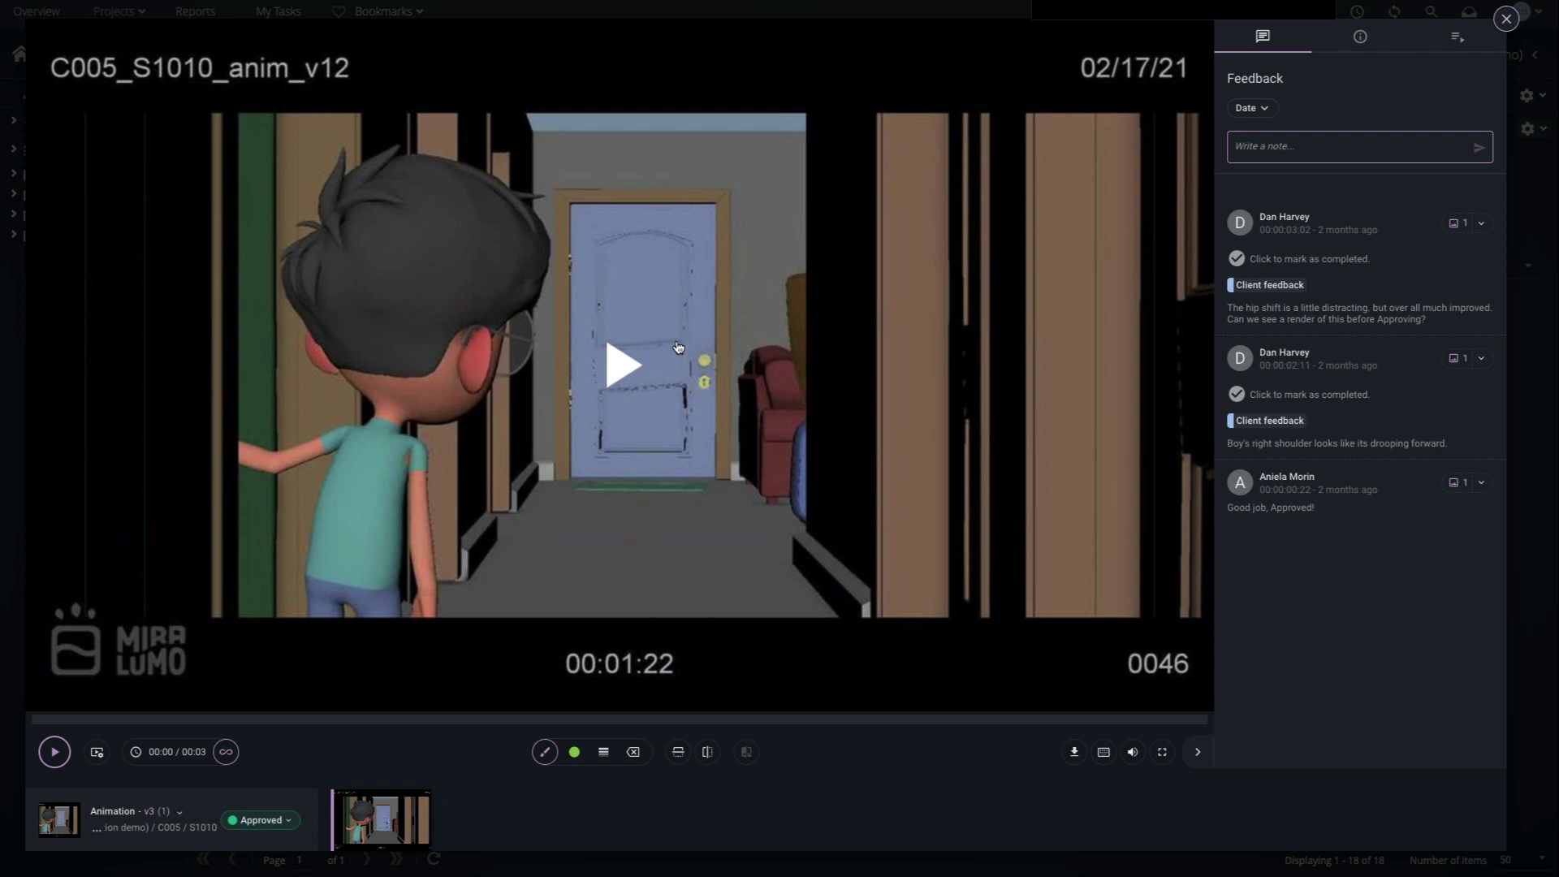
mouse_move(731, 198)
left_mouse_down()
mouse_move(522, 438)
mouse_move(796, 208)
left_mouse_up()
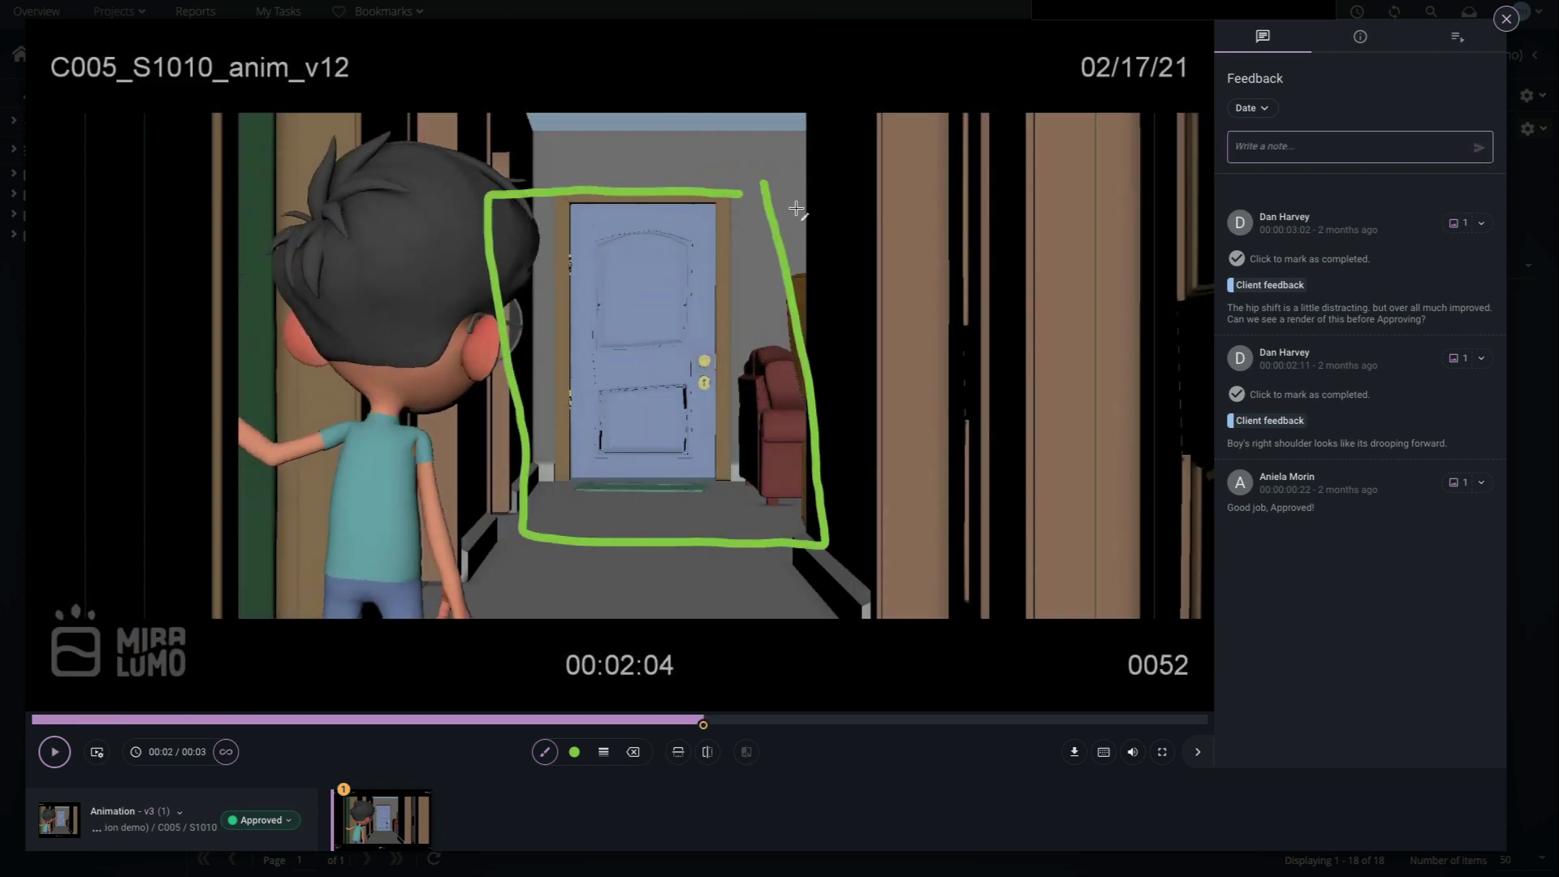
left_click(1506, 18)
Step: Review the Experimental features in System settings and the account profile page
left_click(1523, 11)
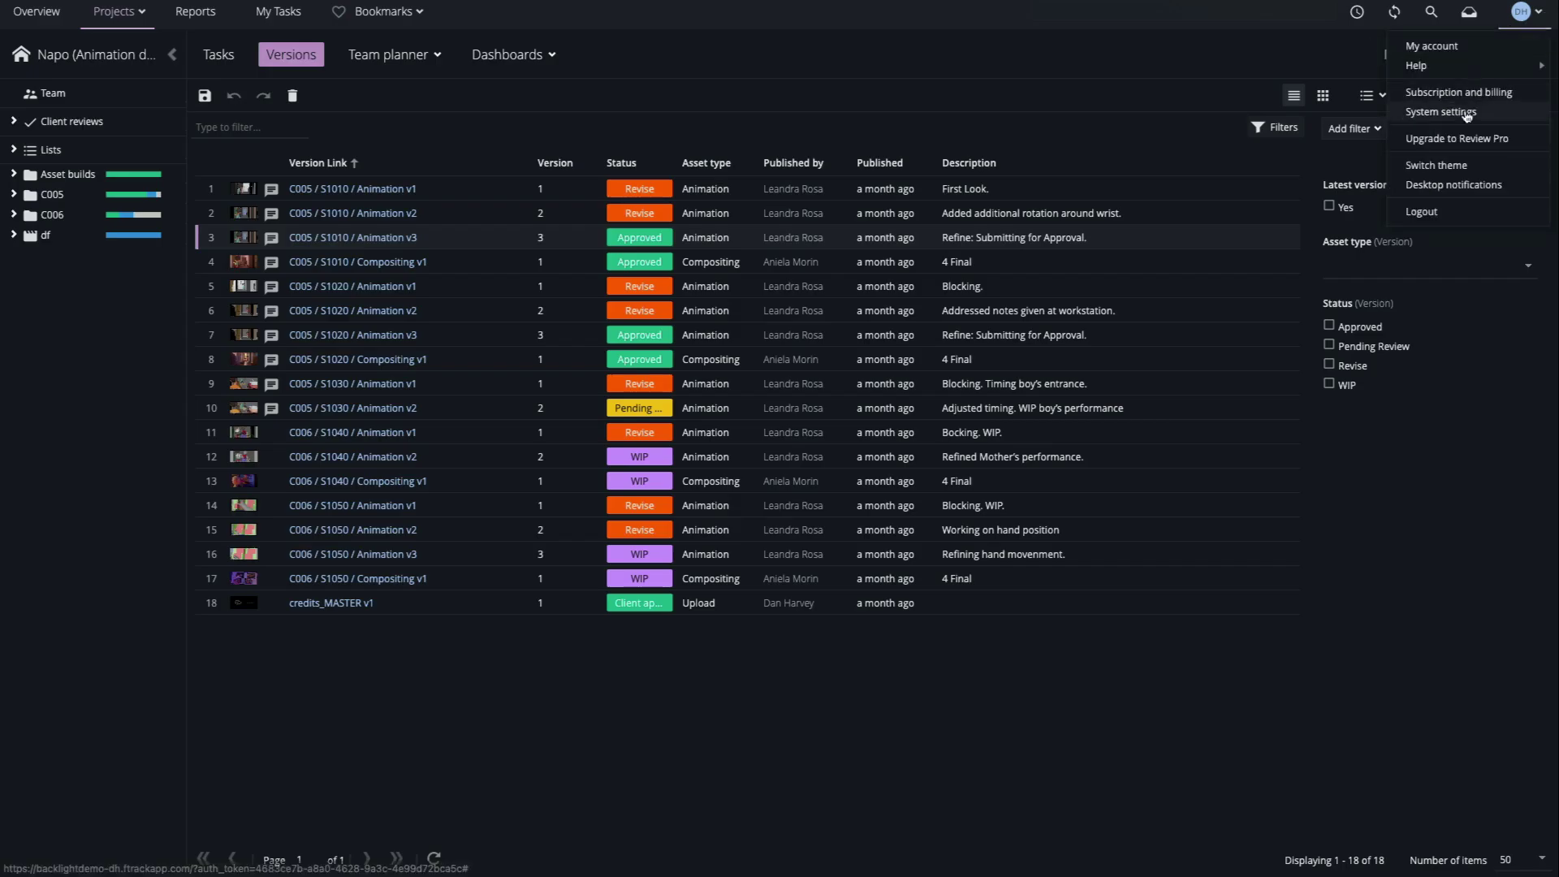
left_click(1431, 111)
left_click_drag(134, 299, 154, 642)
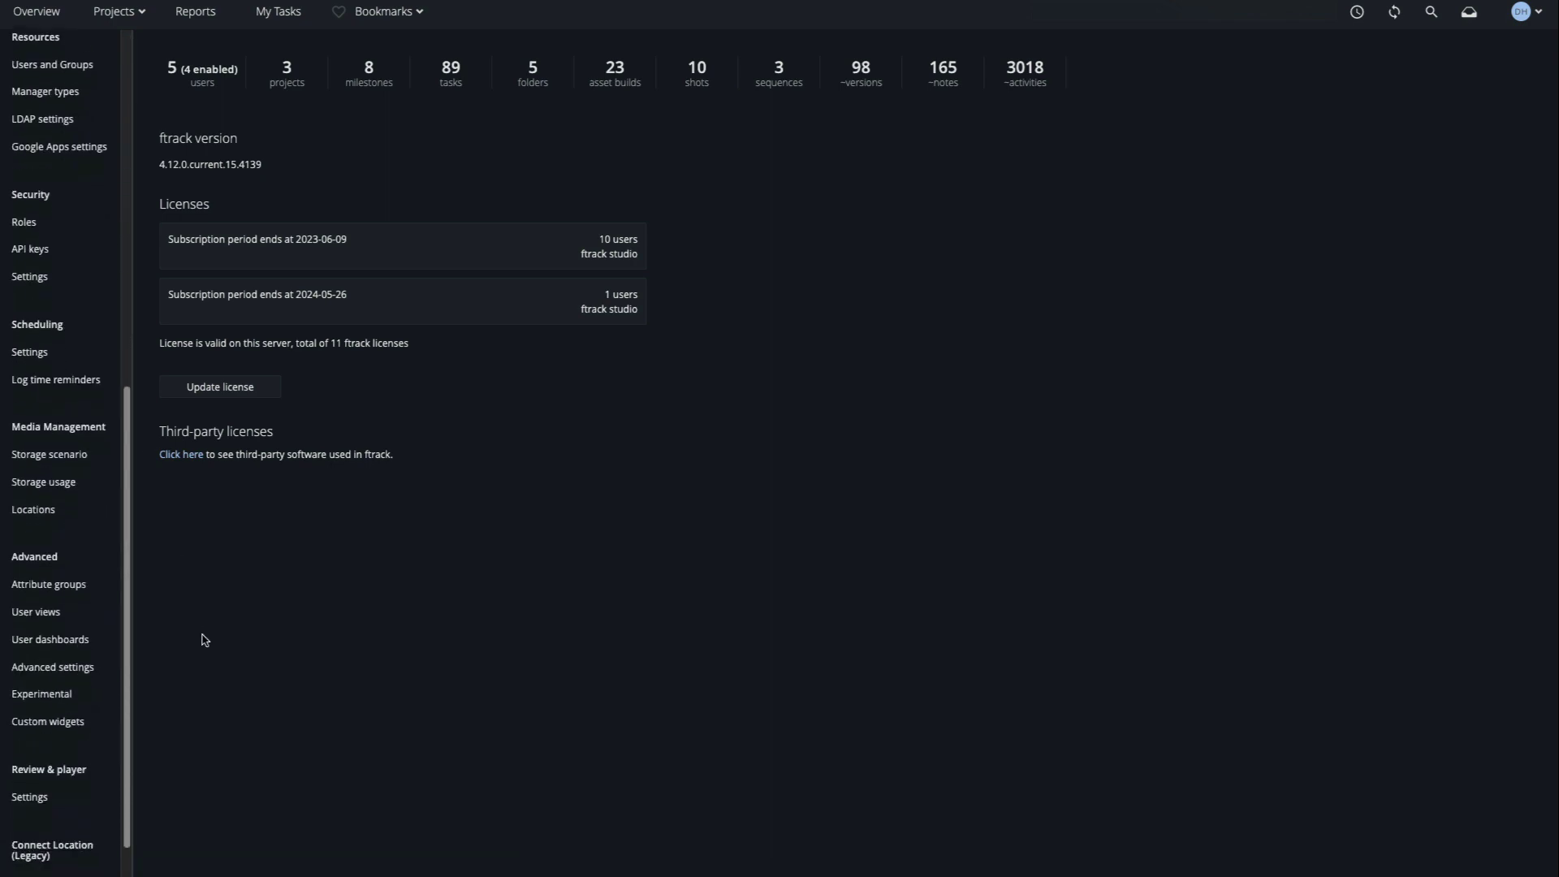
left_click(65, 660)
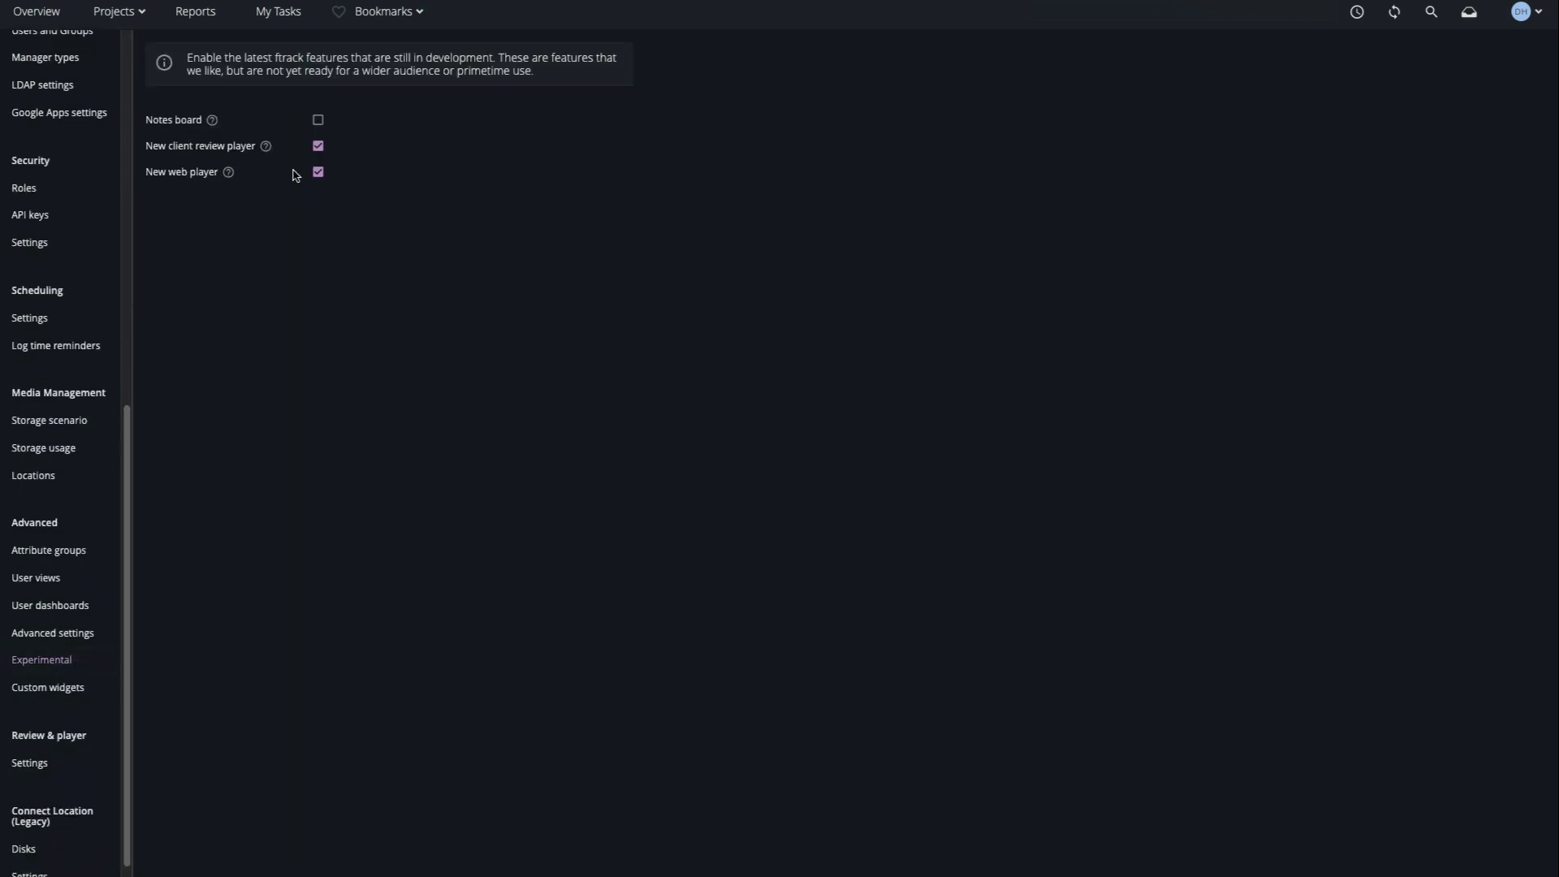
left_click(1543, 15)
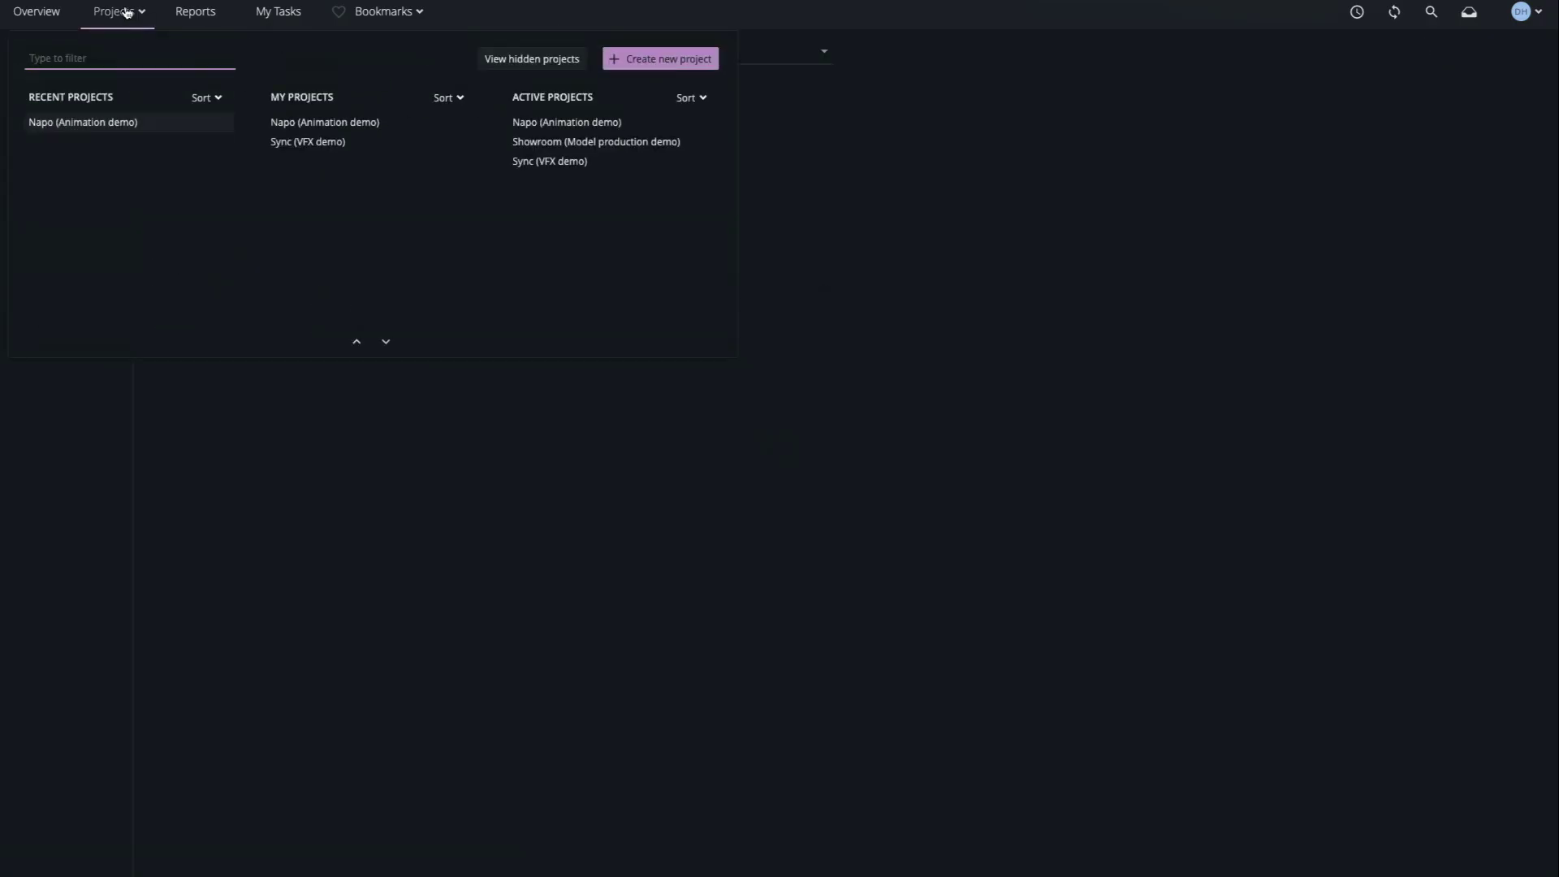
Step: Expand C005 in the Napo task list and show S1010 Animation's versions v1, v2 and v3
left_click(80, 124)
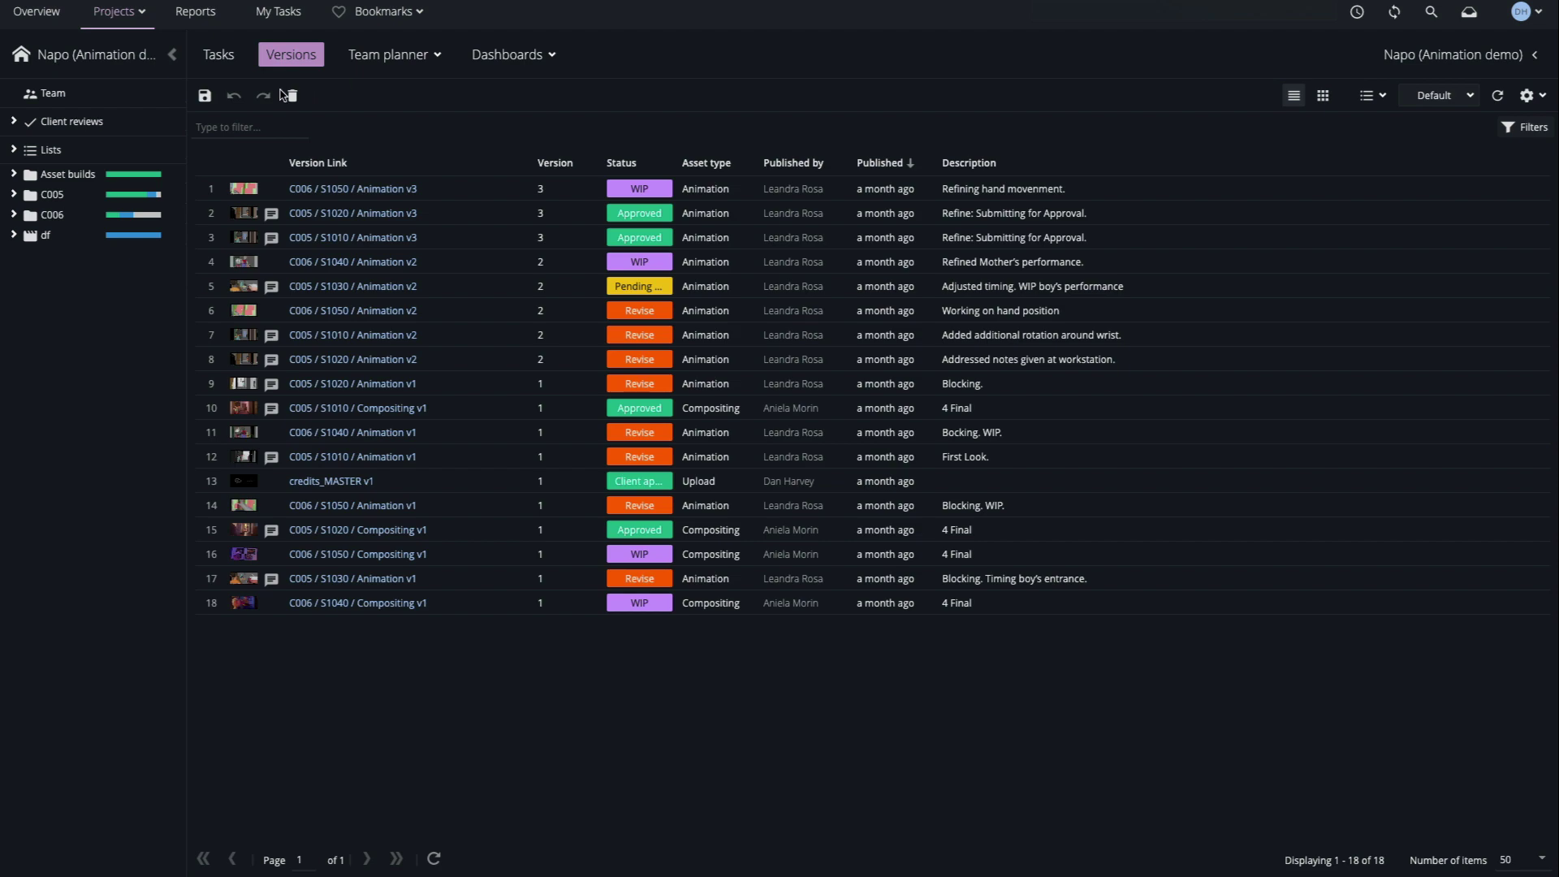
left_click(206, 52)
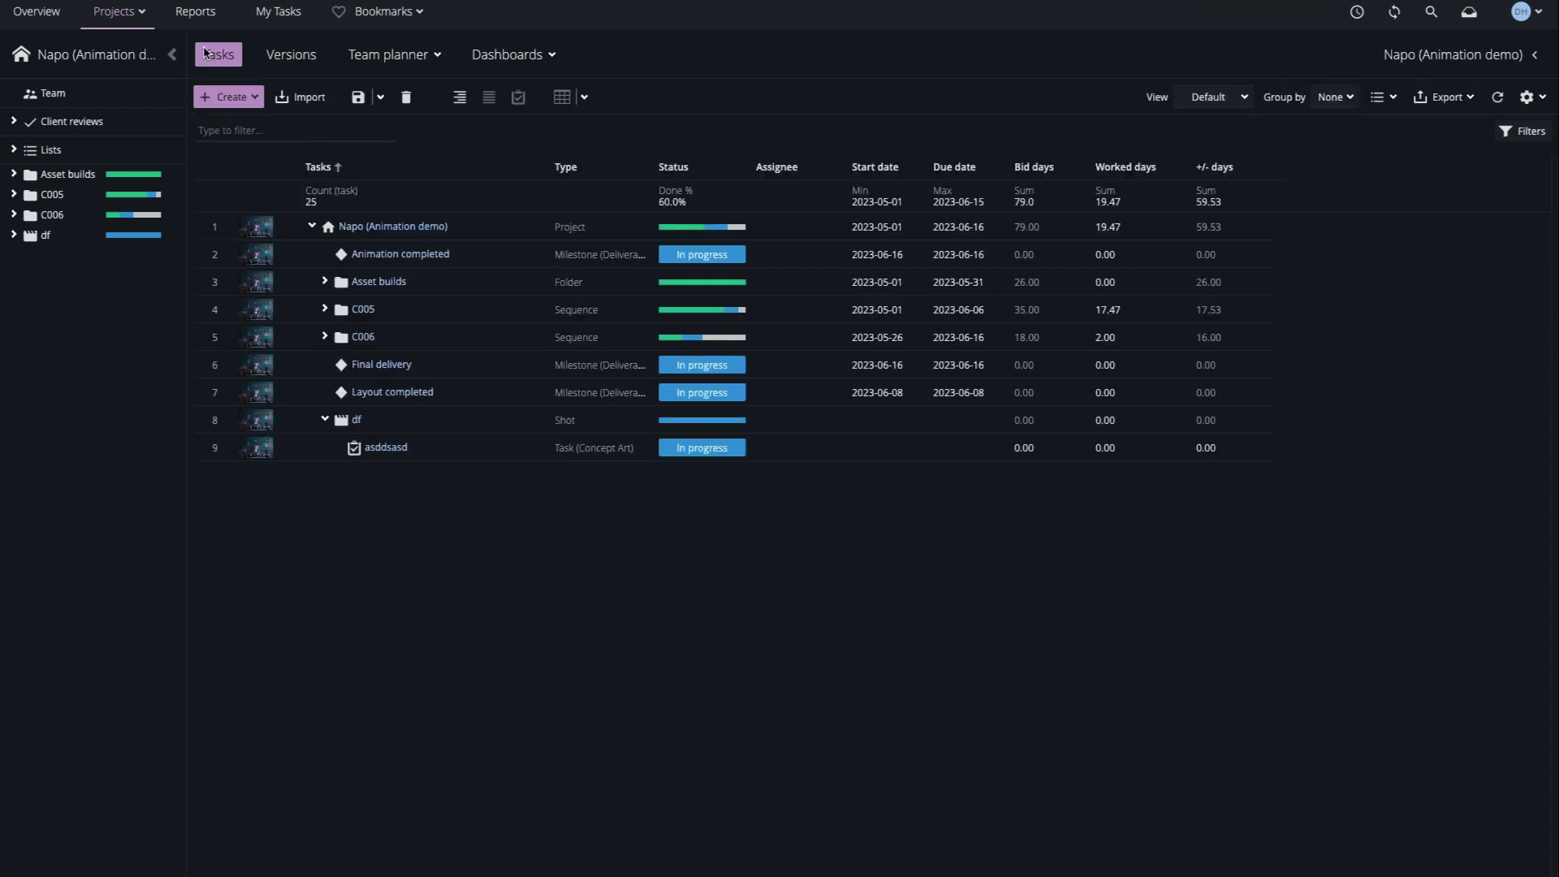
left_click(326, 309)
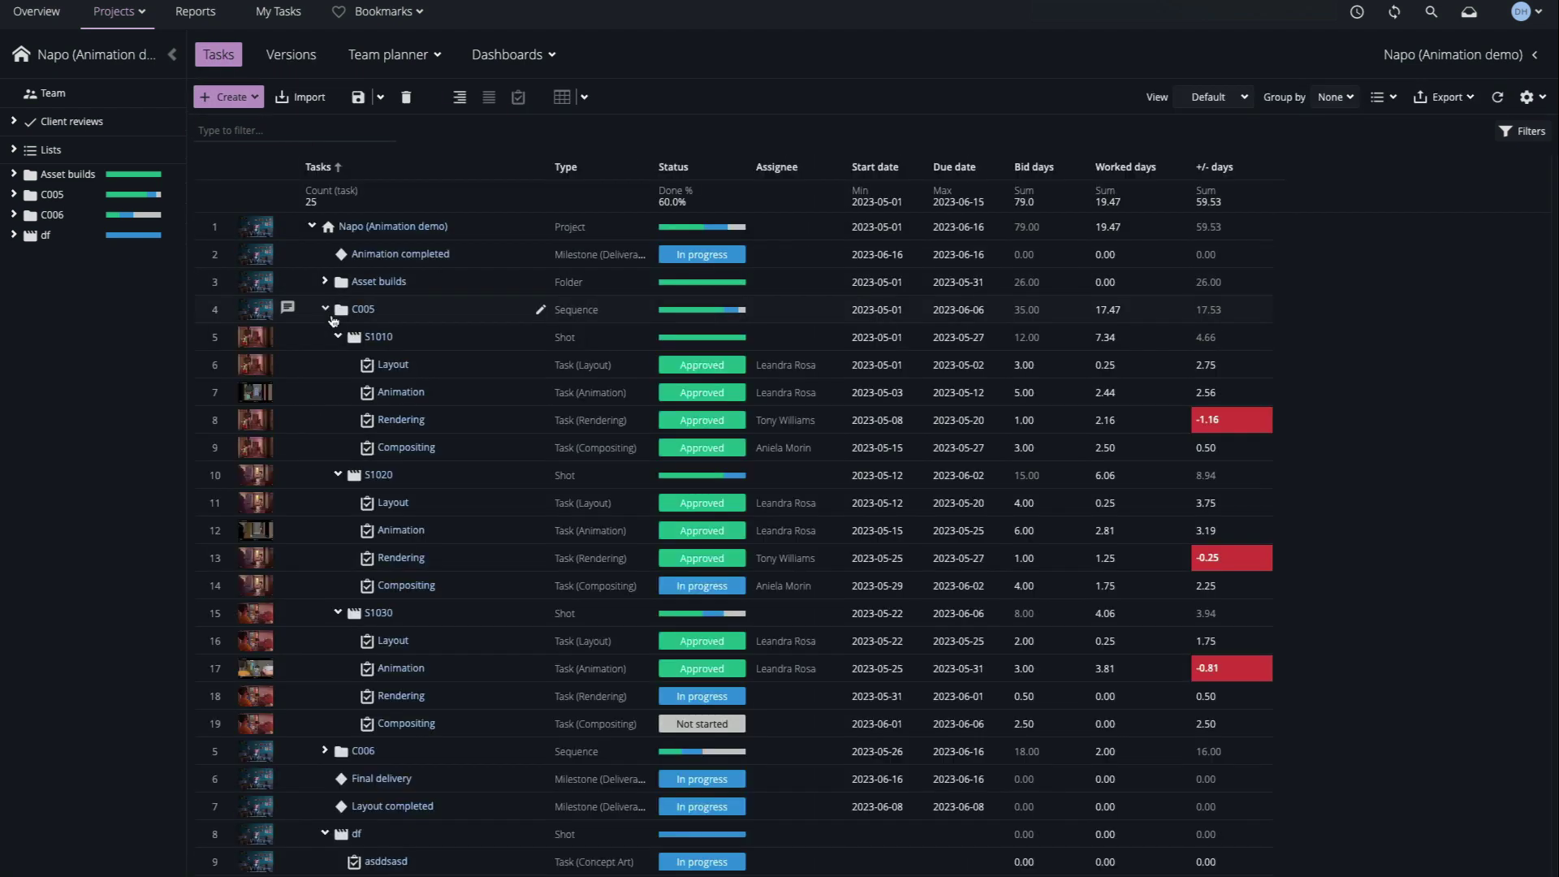
left_click(387, 395)
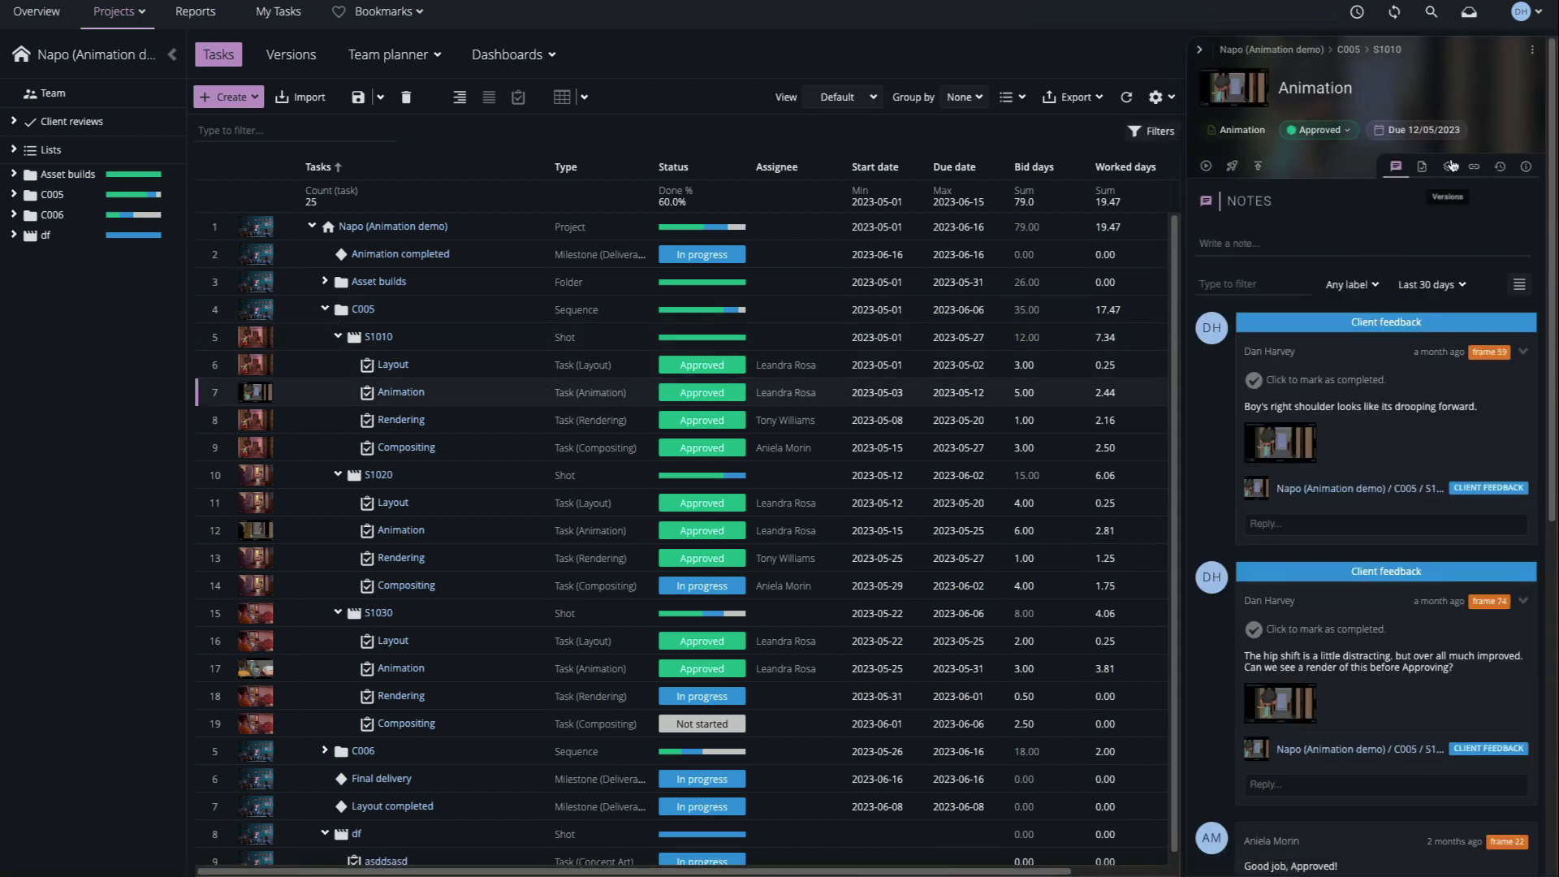
left_click(1451, 167)
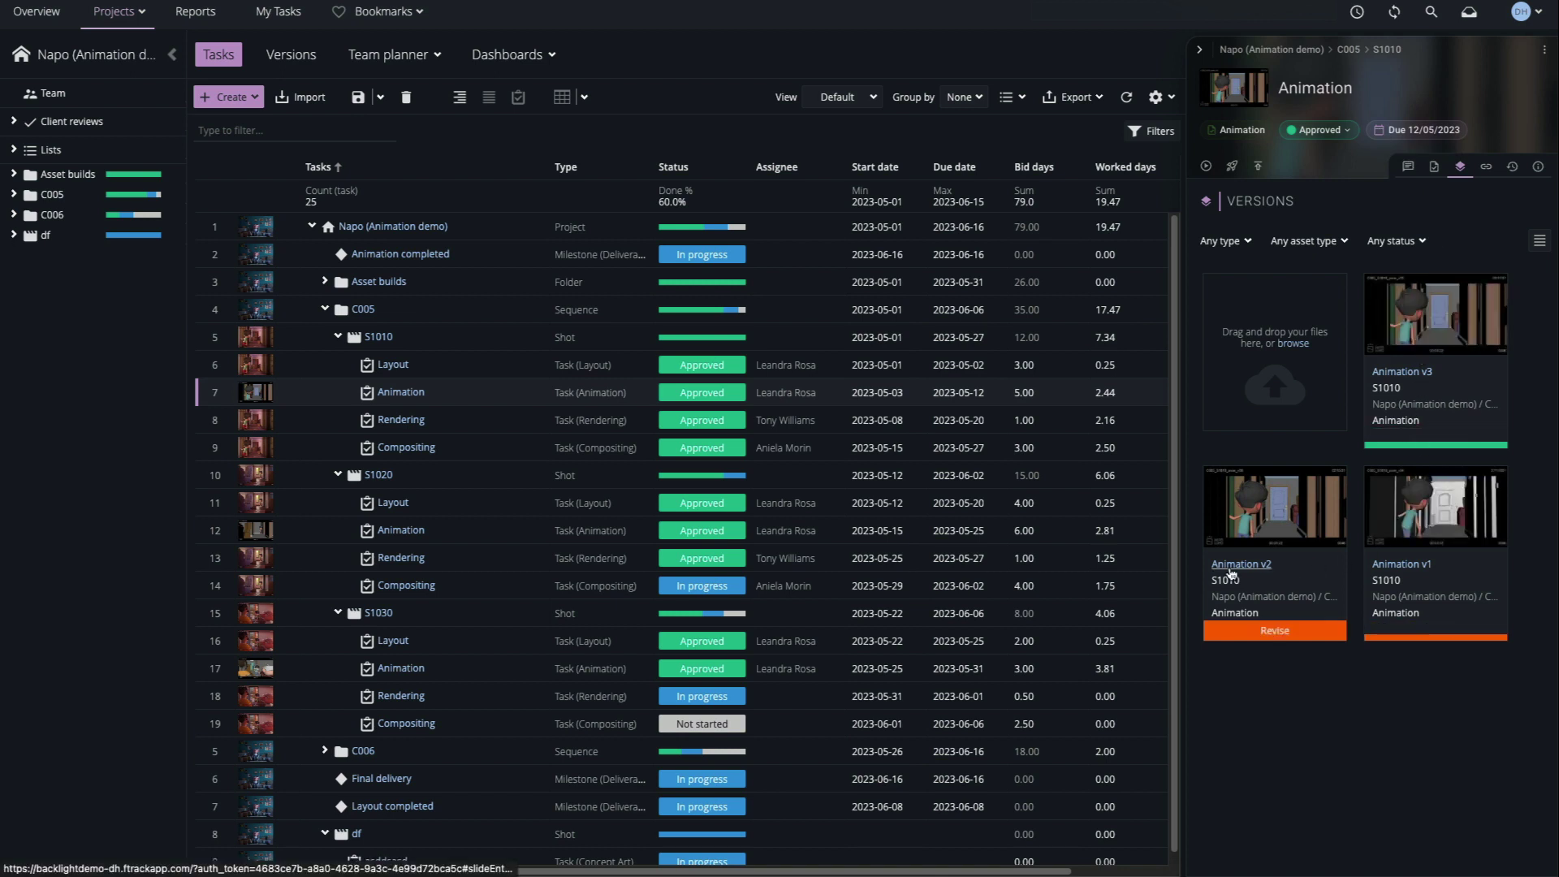
Step: Inspect Animation v2's components (ftrackreview-mp4, ftrackreview-mp4-1080, thumbnail) and close the details
left_click(1235, 565)
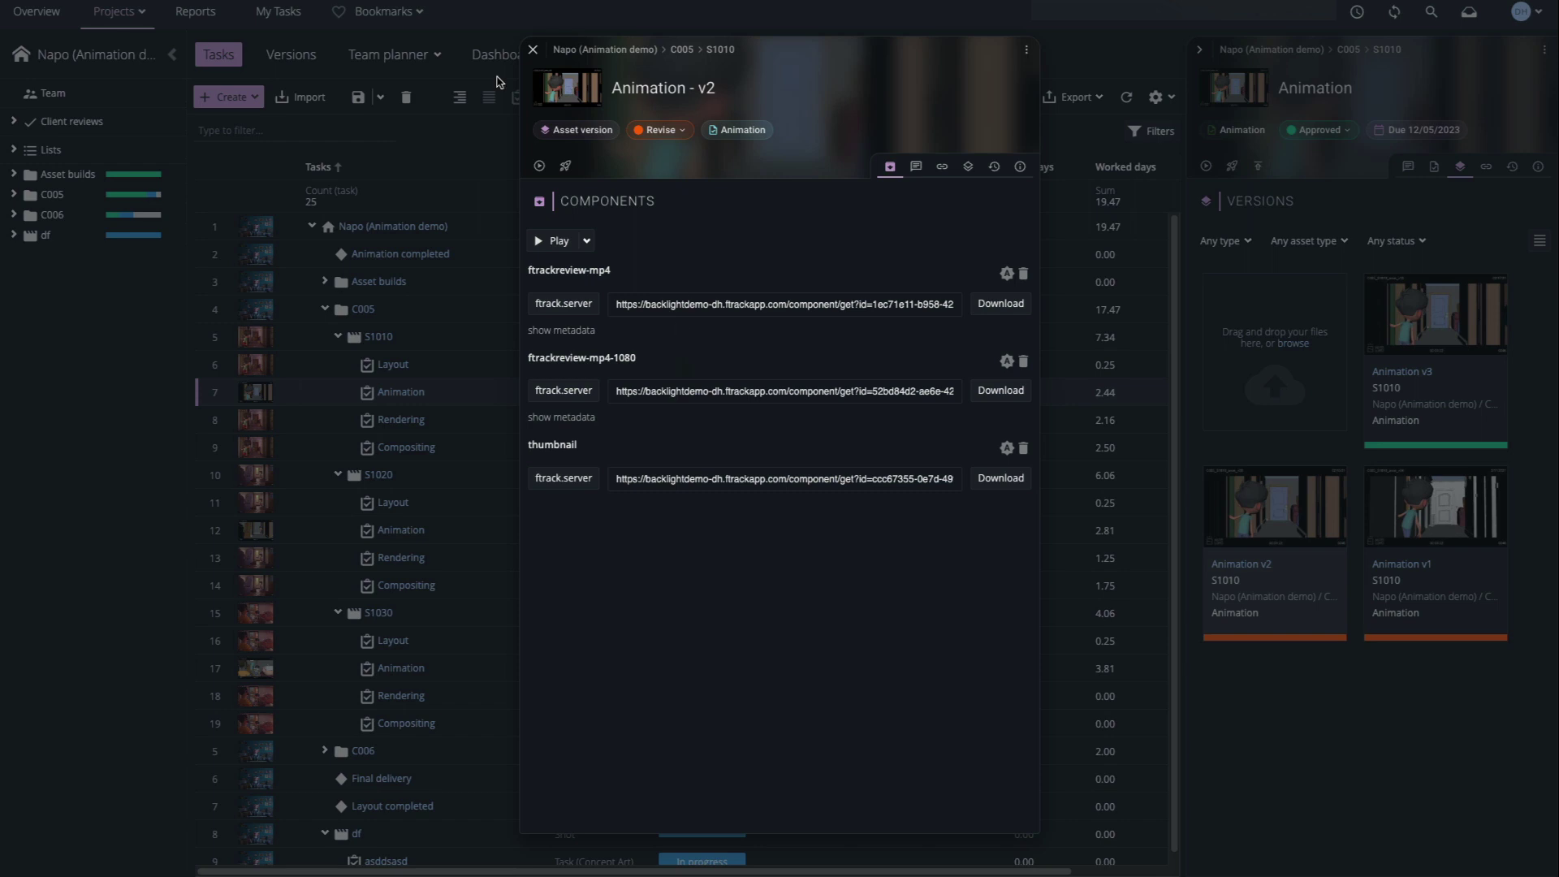
left_click(533, 49)
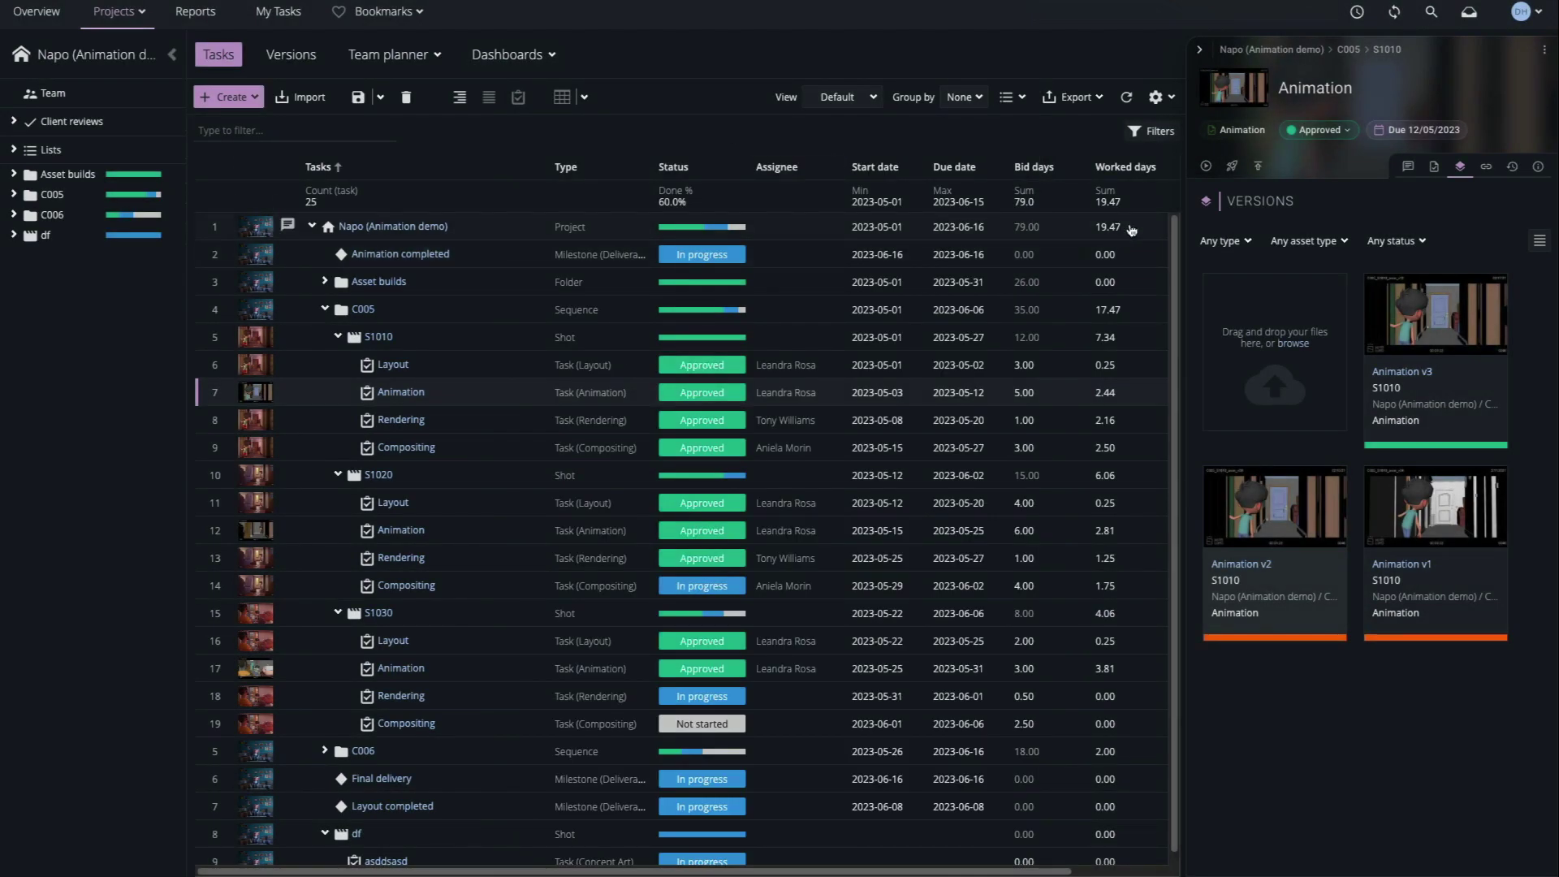
Step: Play Animation v3 of C005 / S1010 in the viewer and pause it
left_click(1430, 295)
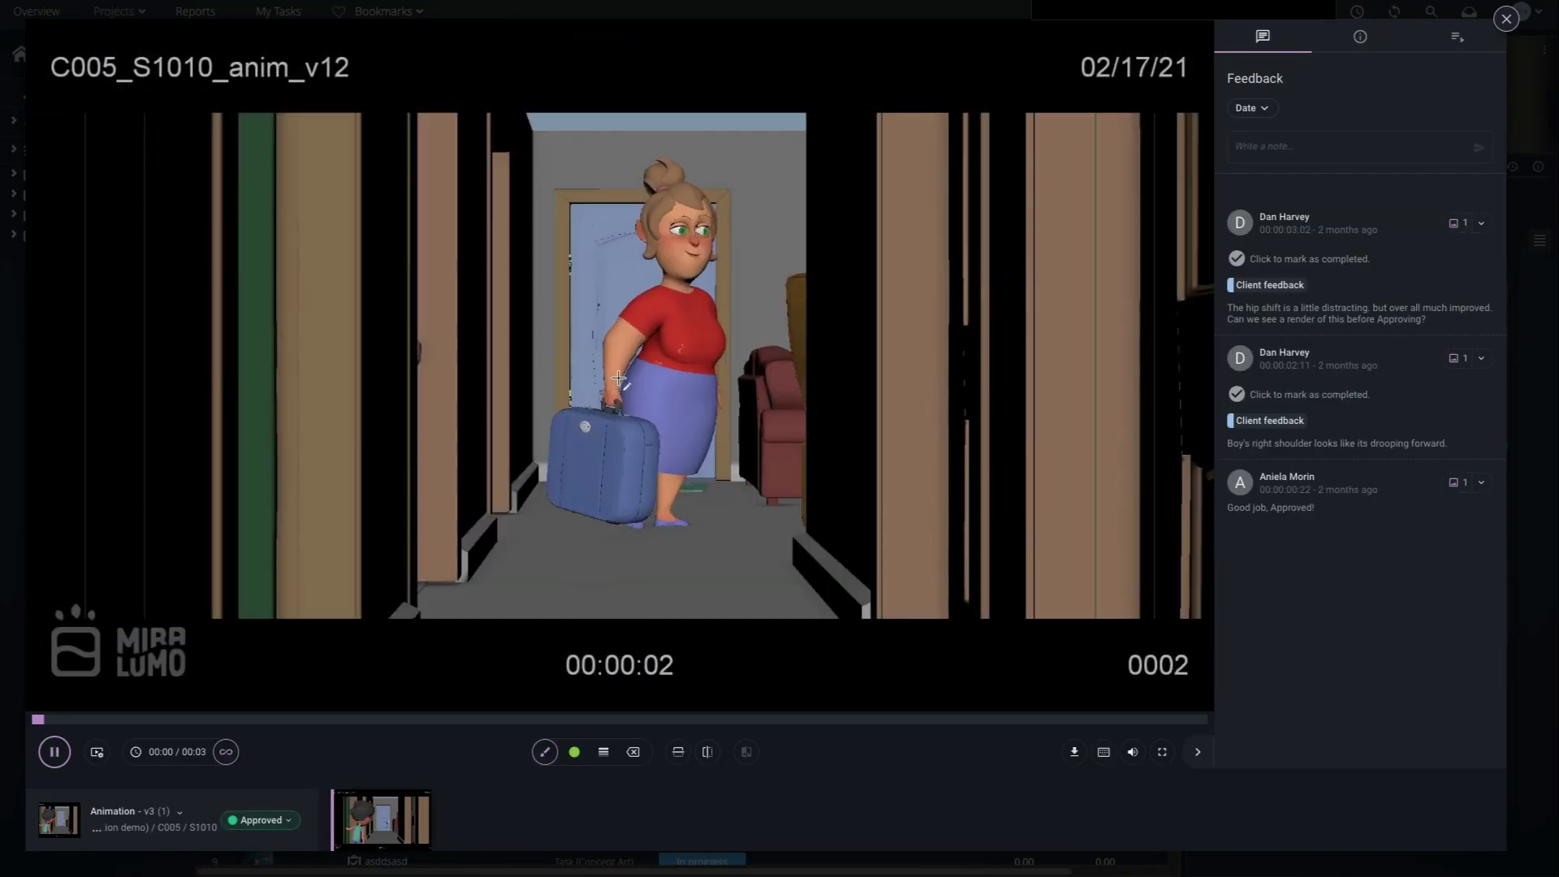
key("space")
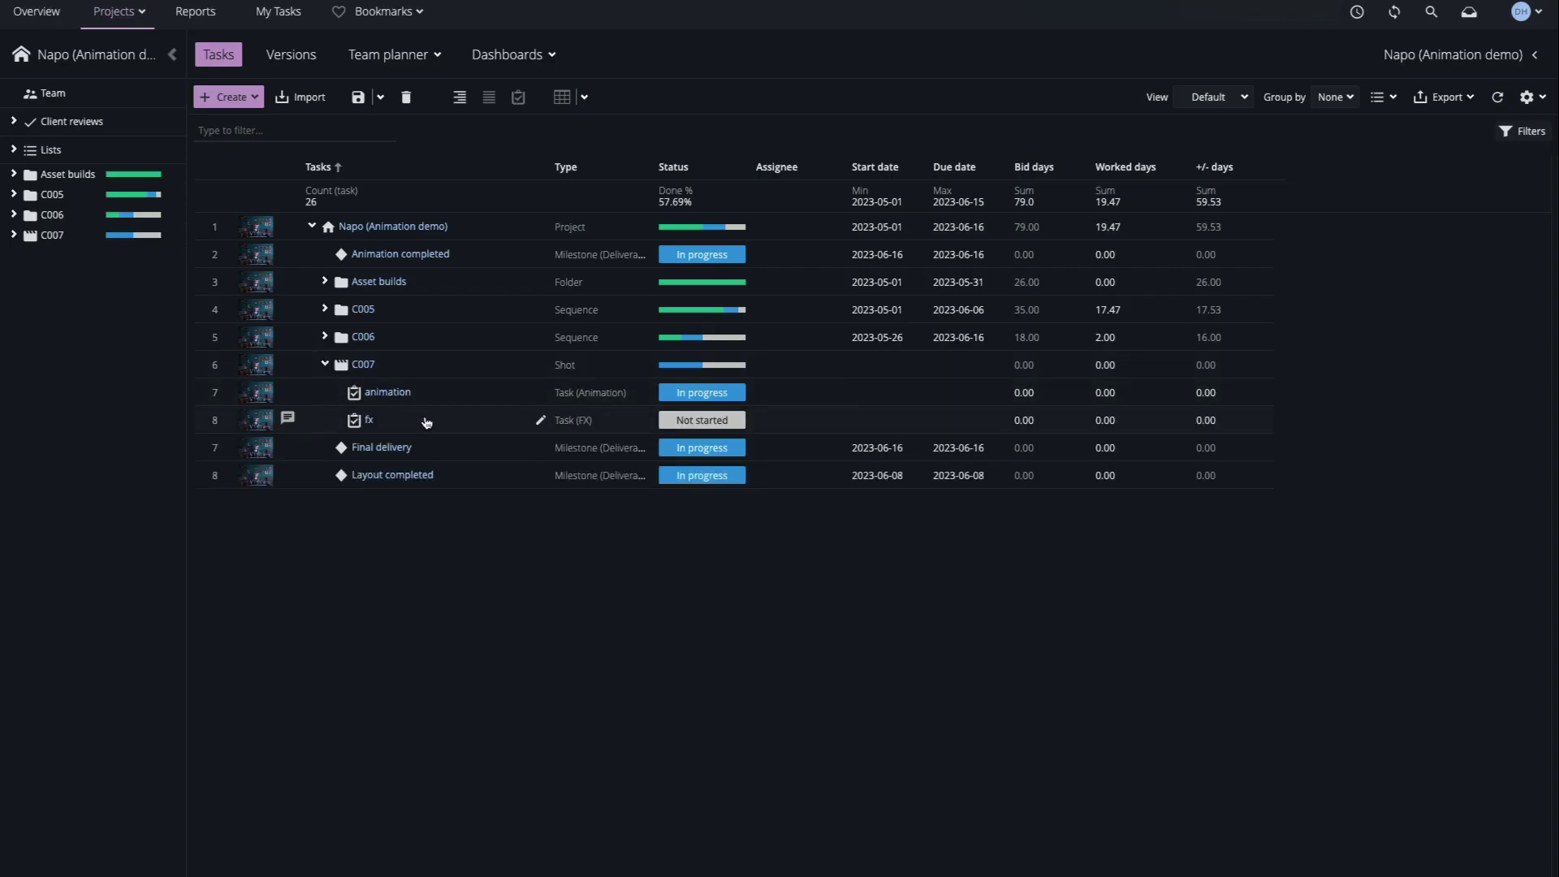
Step: Upload Napo_Final_005a.mov as a new version of the C007 animation task
left_click(401, 396)
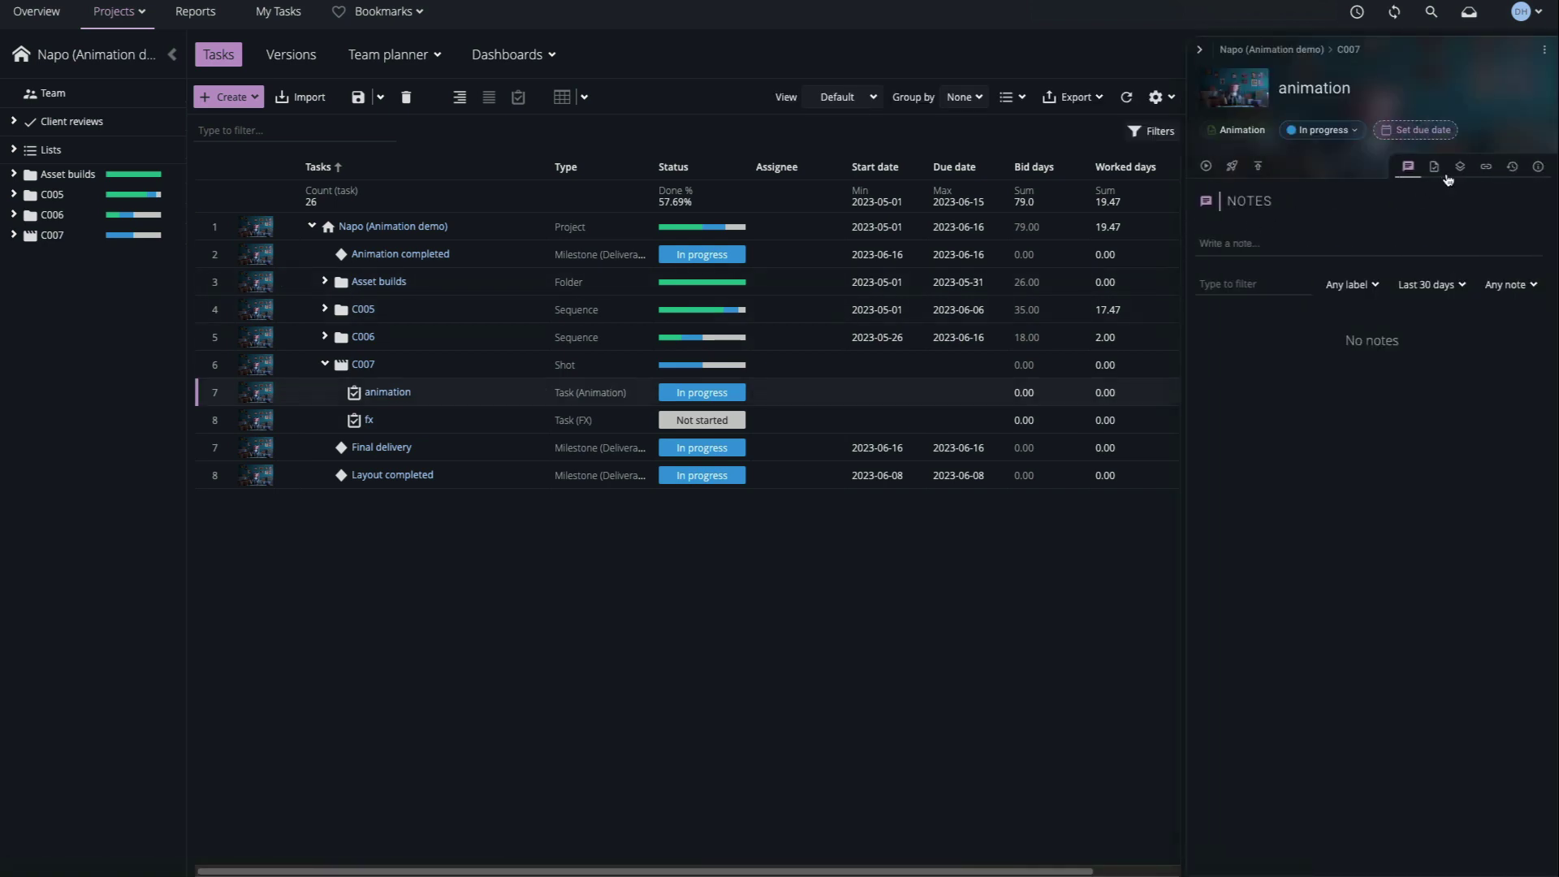
left_click(1459, 169)
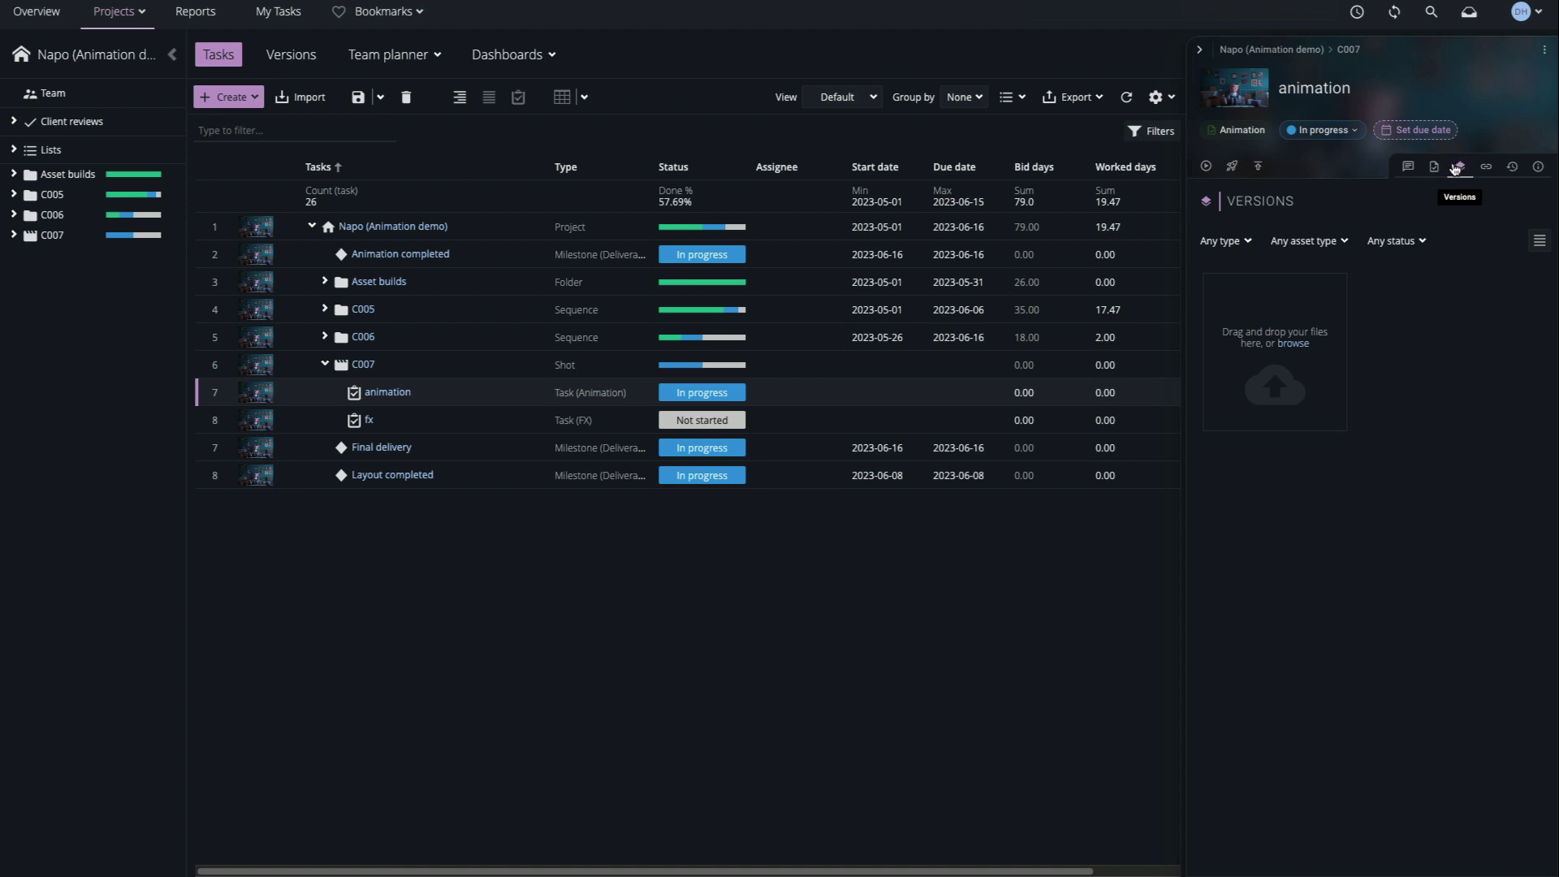
left_click(1297, 344)
double_click(414, 240)
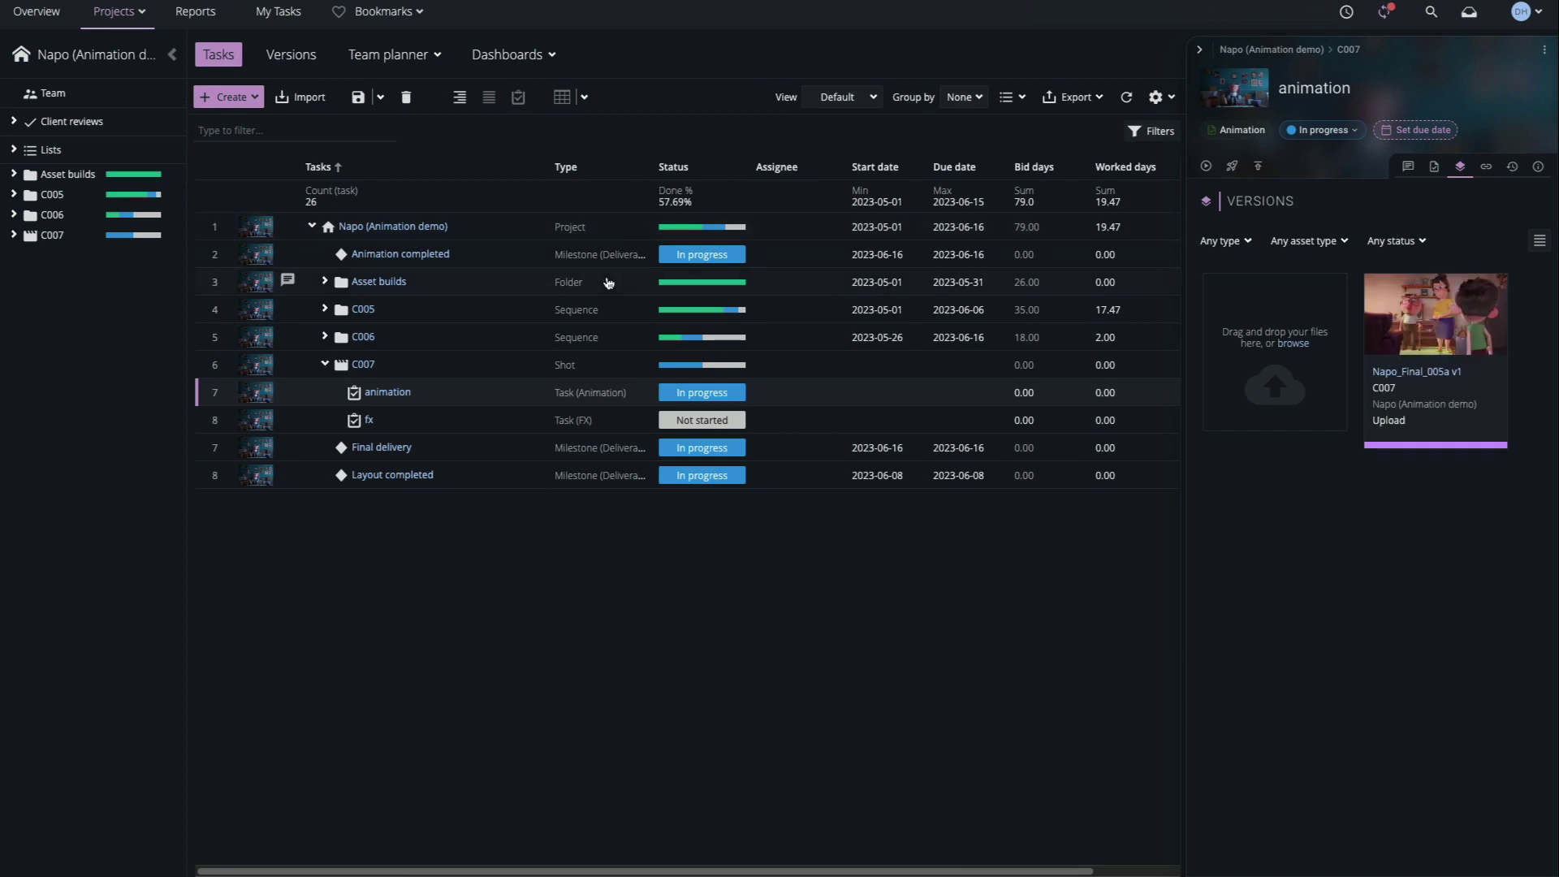
Step: Check who manages the C007 shot in its details panel
left_click(363, 364)
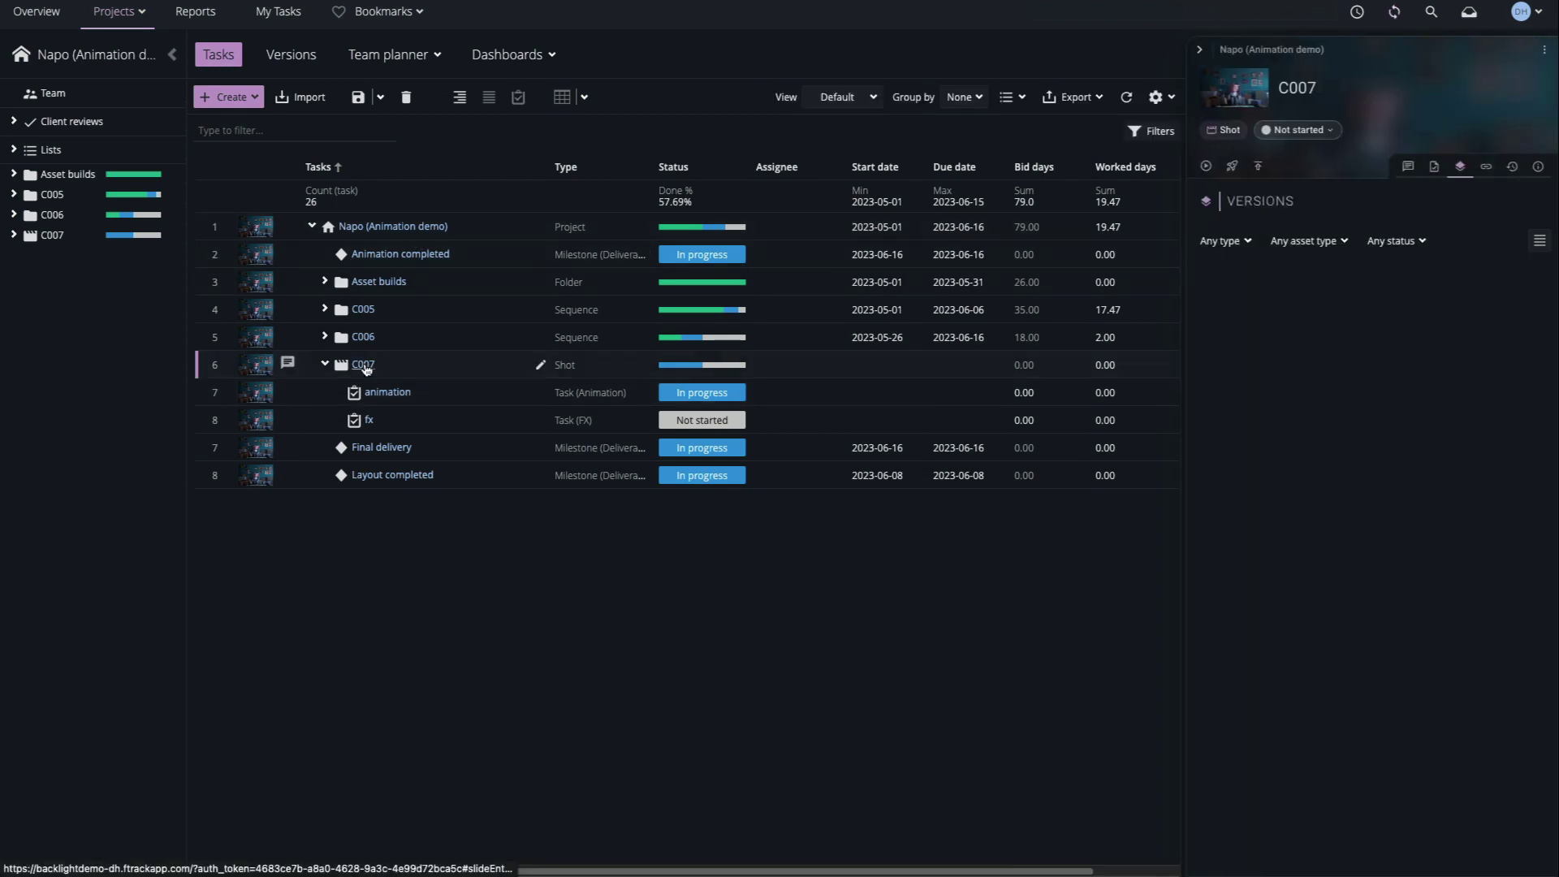
left_click(1543, 50)
left_click(1532, 382)
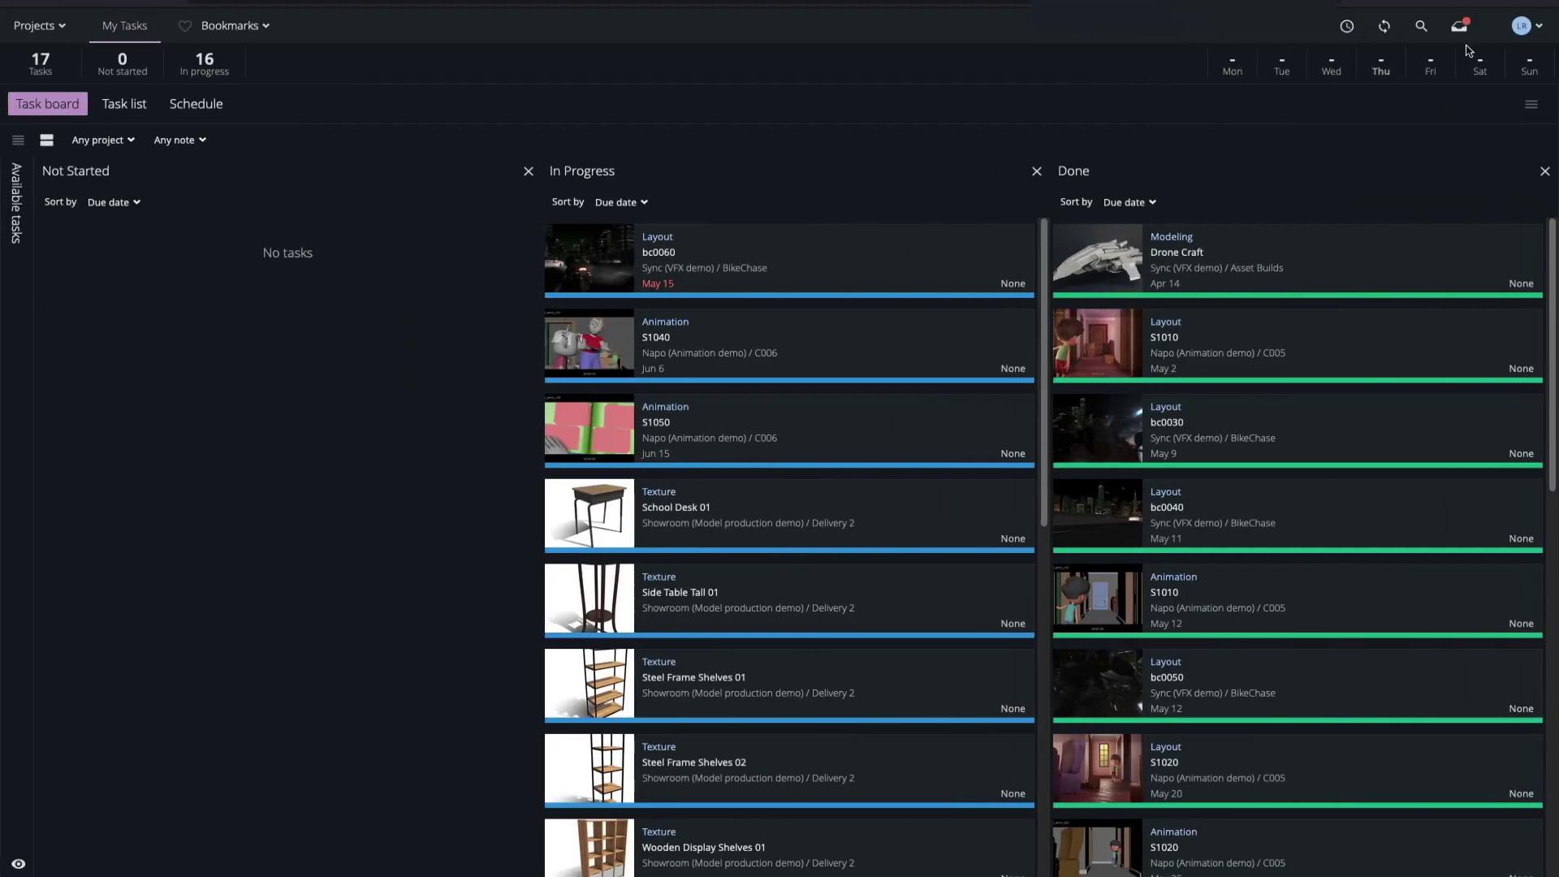
Step: Open the Napo_Final_005a v1 notification from the Inbox and play it for review
left_click(1465, 30)
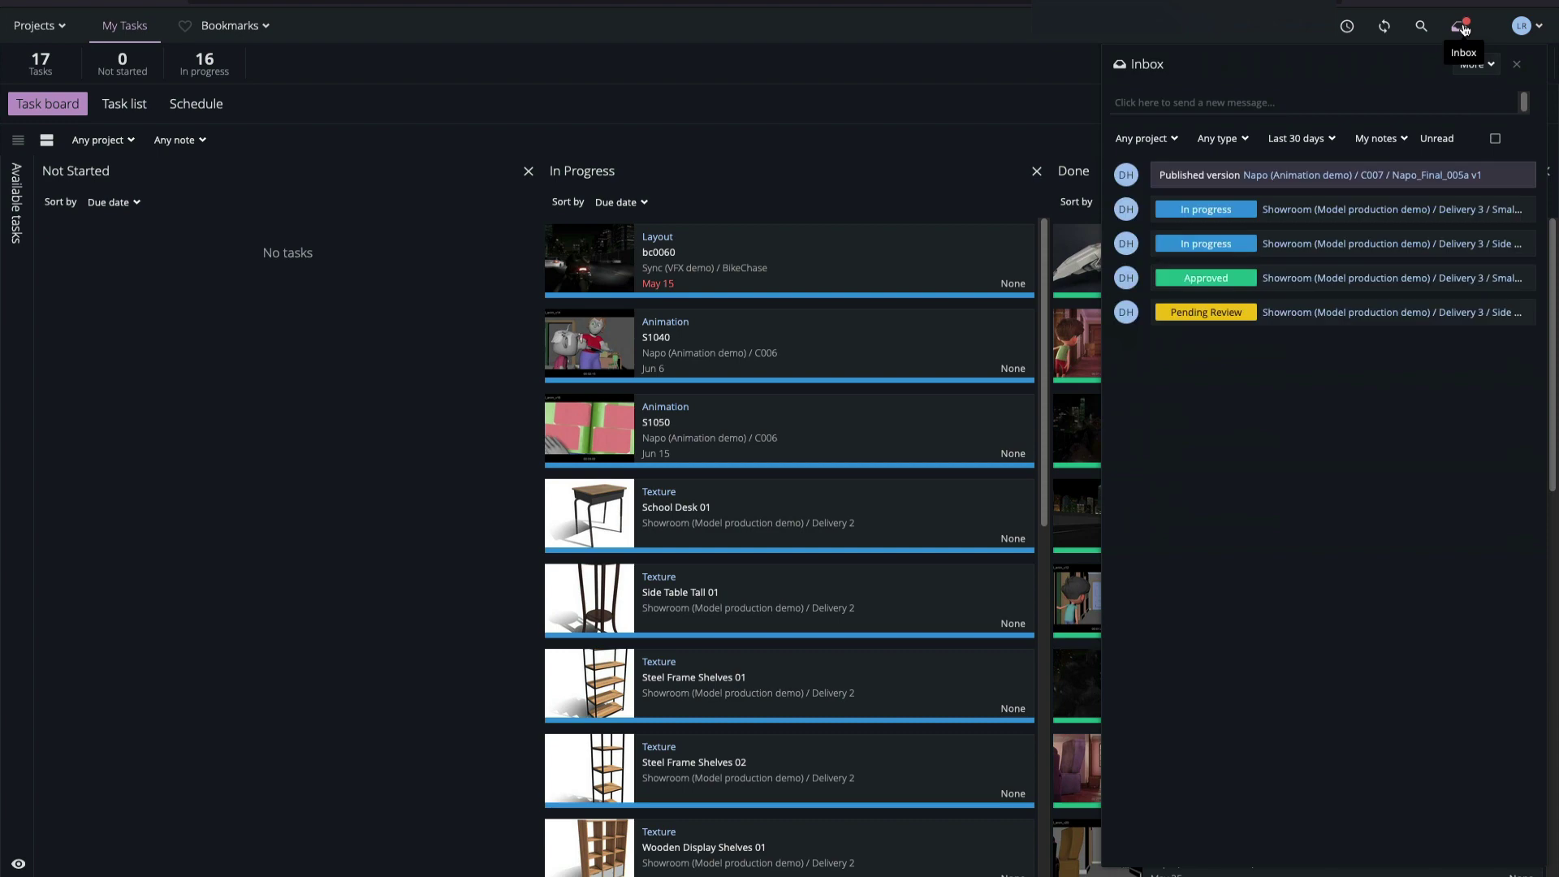
left_click(1346, 175)
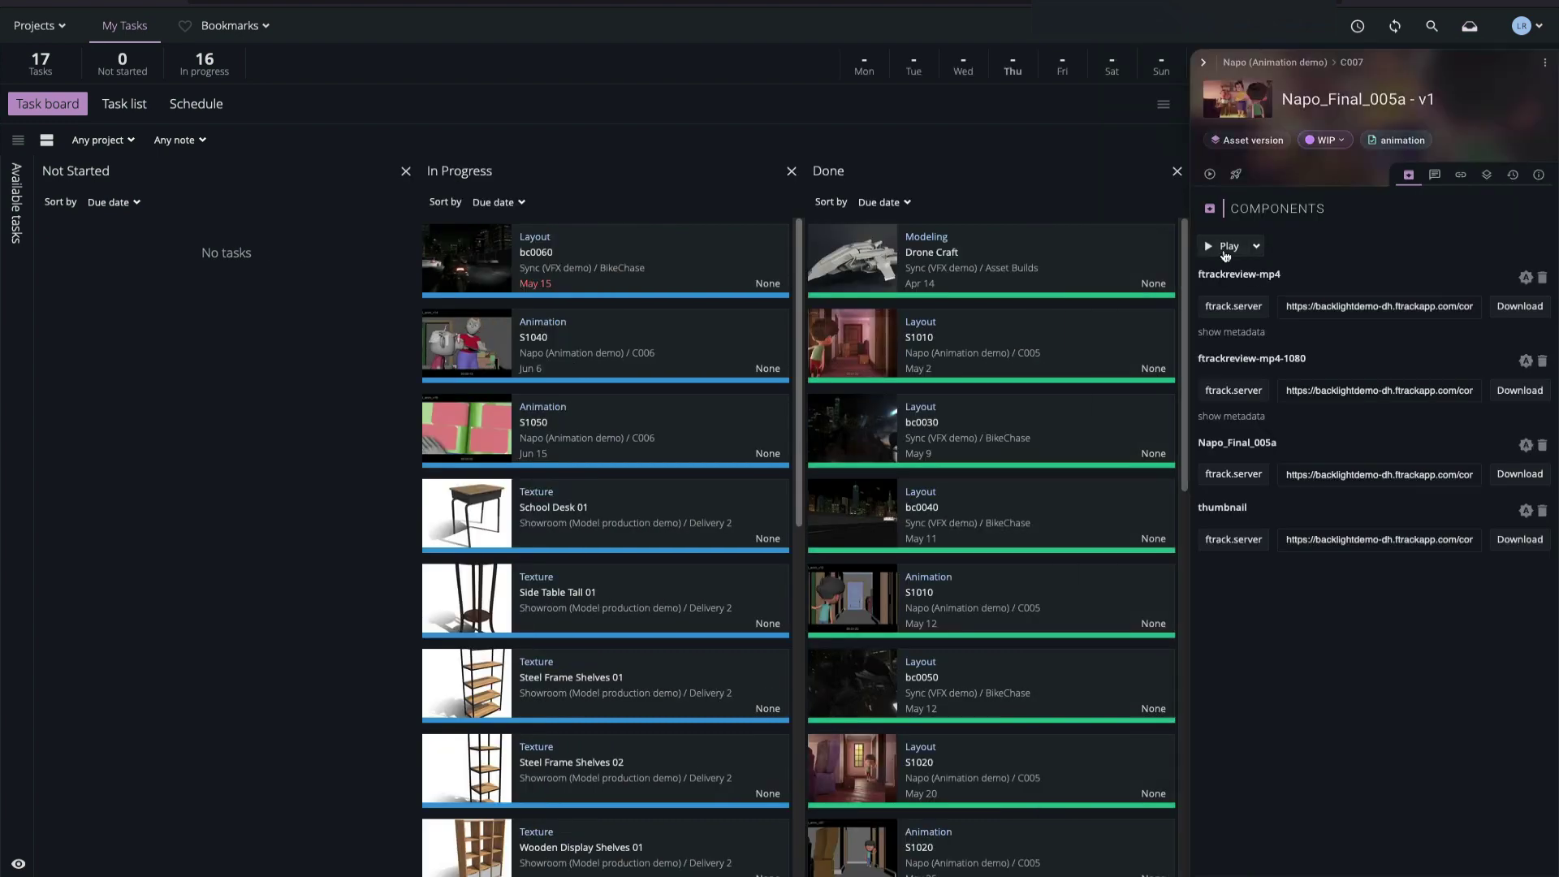
left_click(1222, 246)
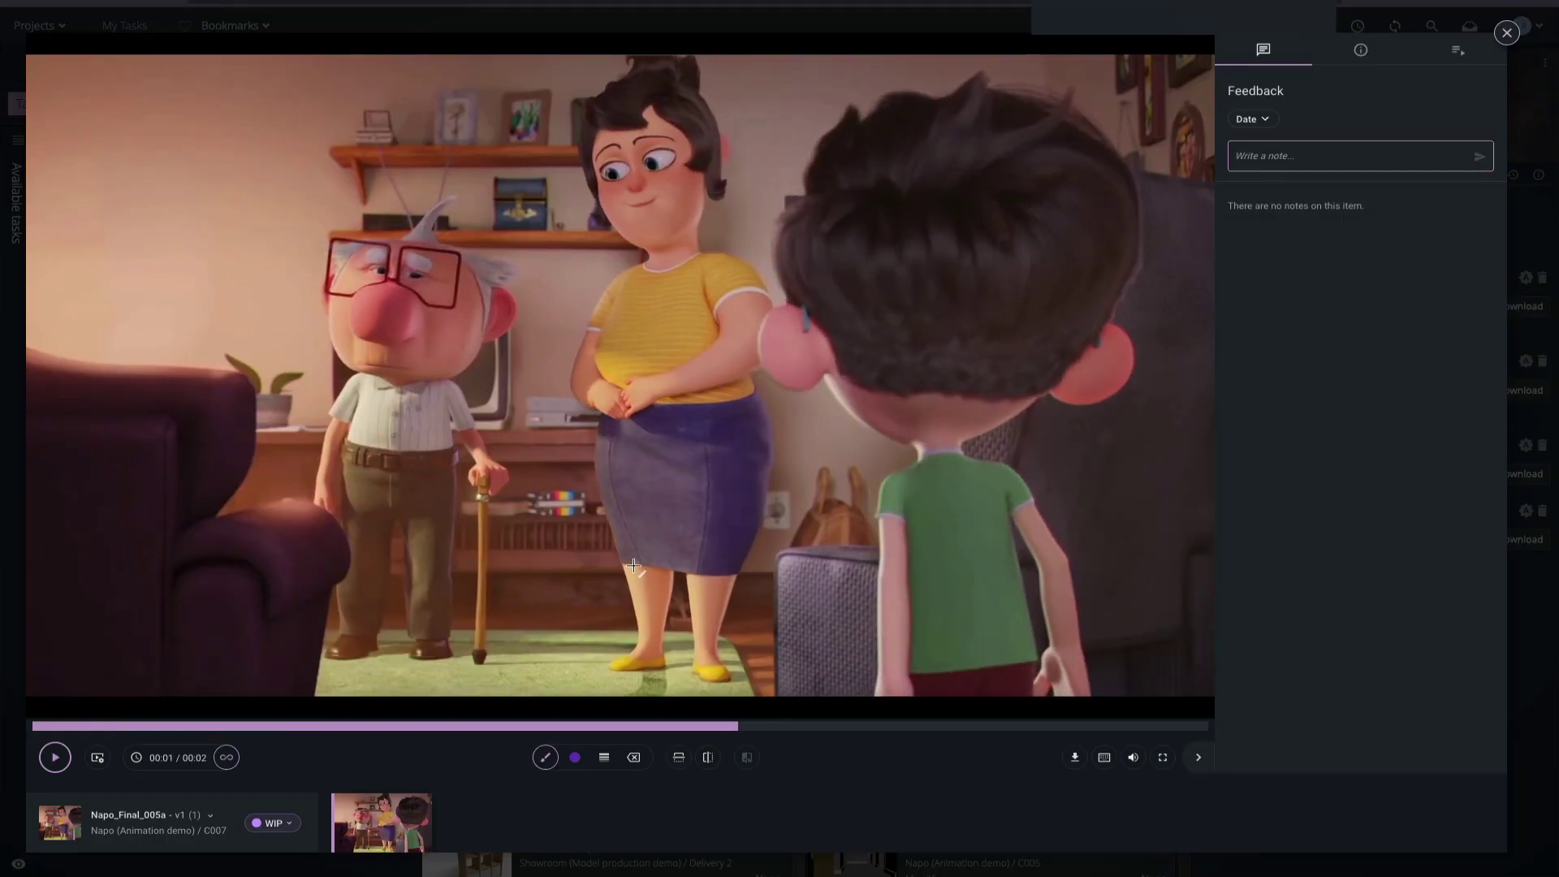
Step: Sketch a red framed picture on the bare wall and start a feedback note
left_click(574, 756)
left_click(578, 604)
mouse_move(148, 195)
left_mouse_down()
mouse_move(124, 290)
mouse_move(140, 172)
mouse_move(201, 115)
mouse_move(233, 175)
mouse_move(207, 222)
left_mouse_up()
left_click_drag(171, 243, 219, 243)
left_click(1270, 158)
Step: Post the note 'Wall seems a bit bare... can we add a picture?' and view its annotated frame
type("Wall seems a bit bare... can we add a picture?")
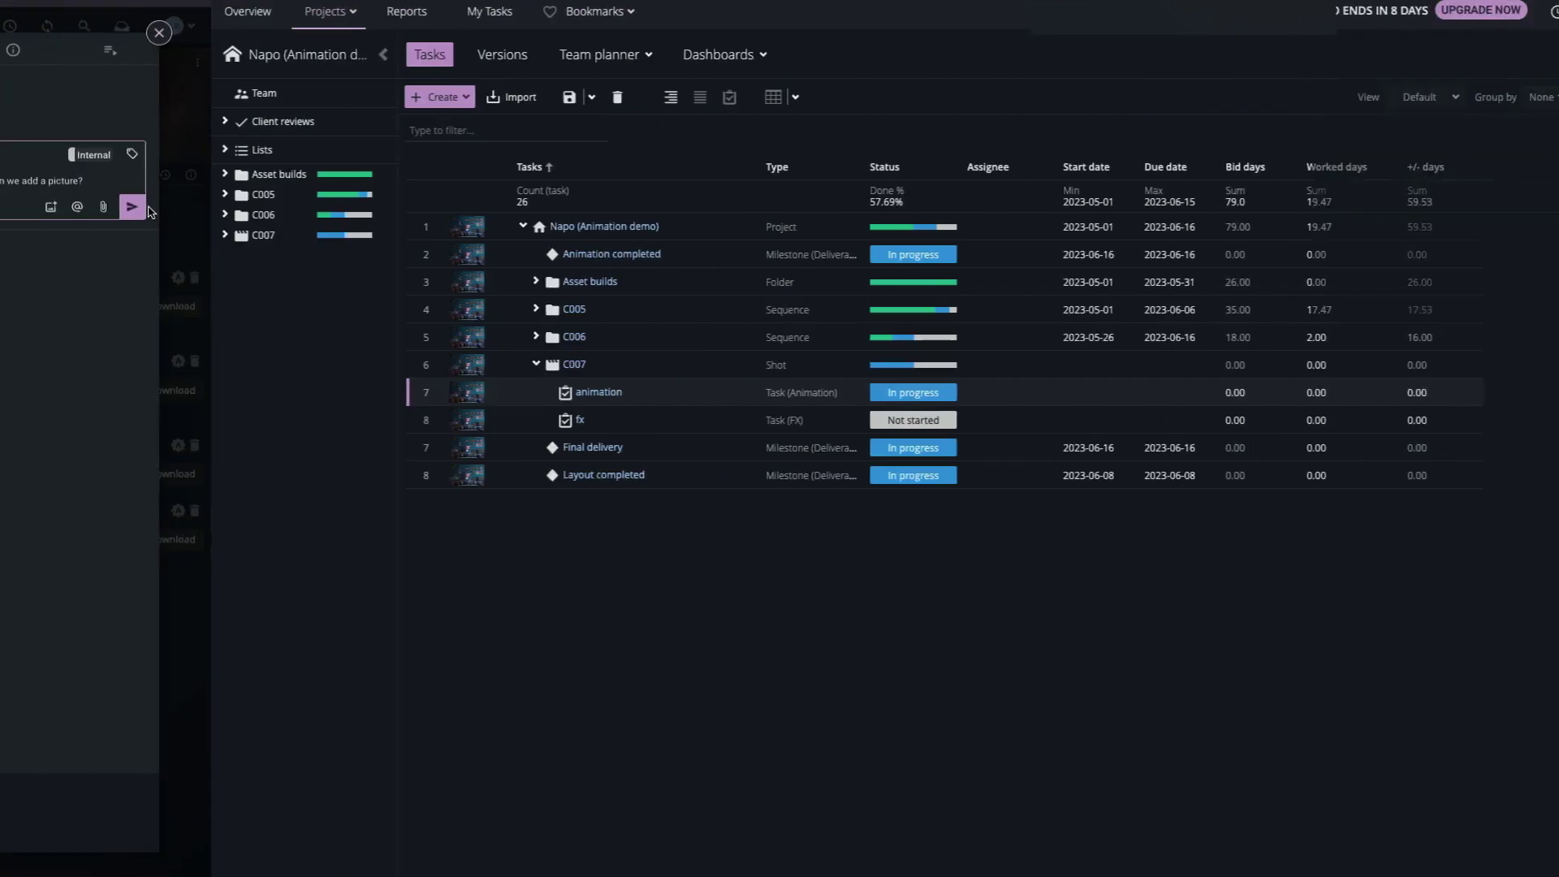
left_click(1459, 11)
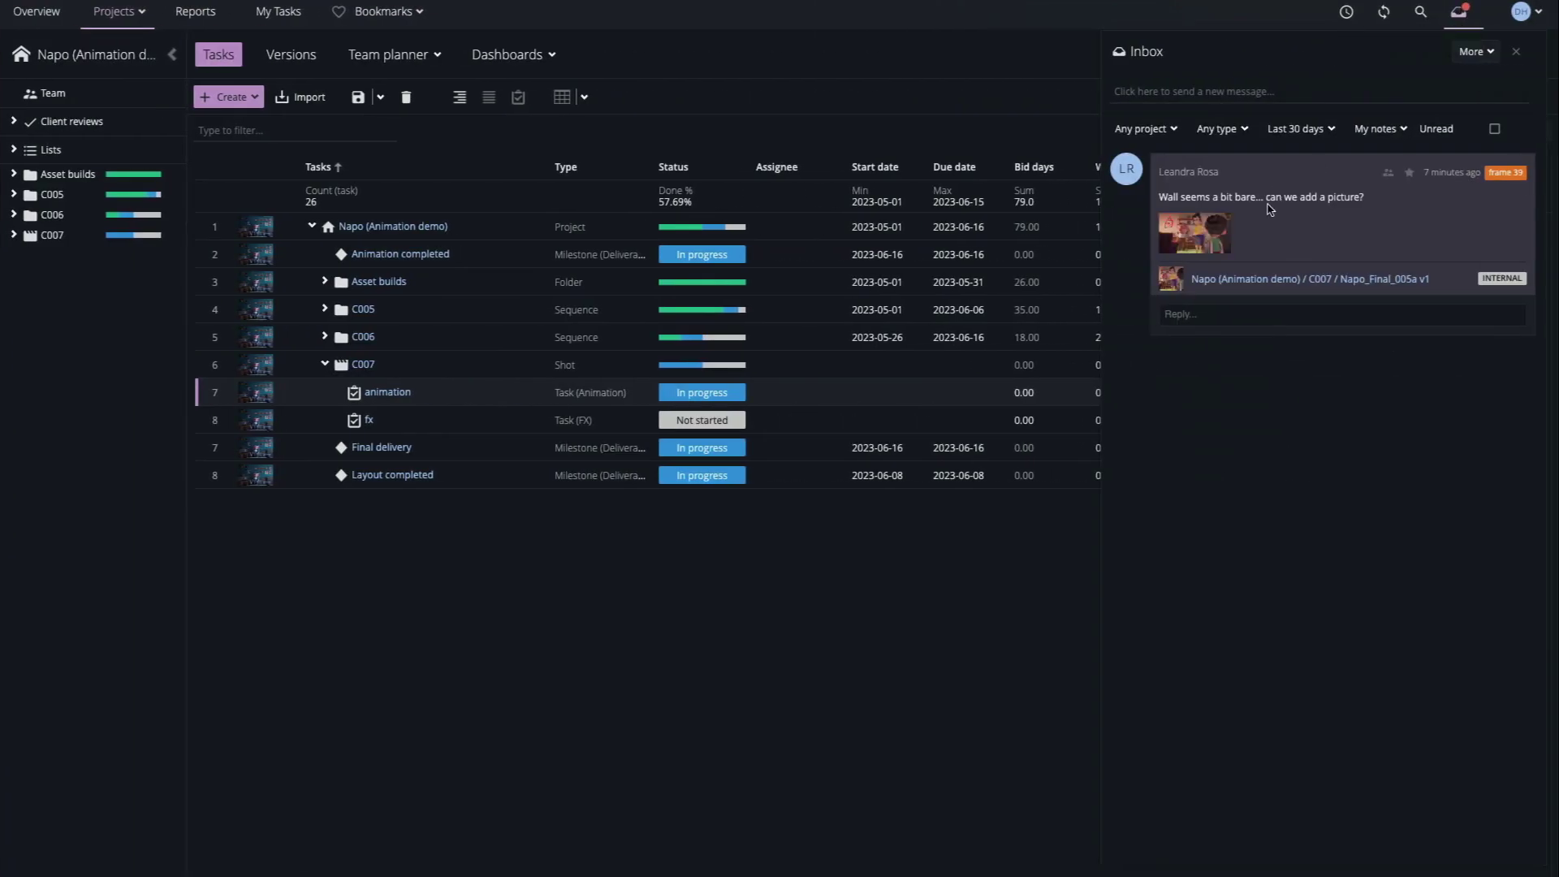
left_click(1201, 234)
key("Escape")
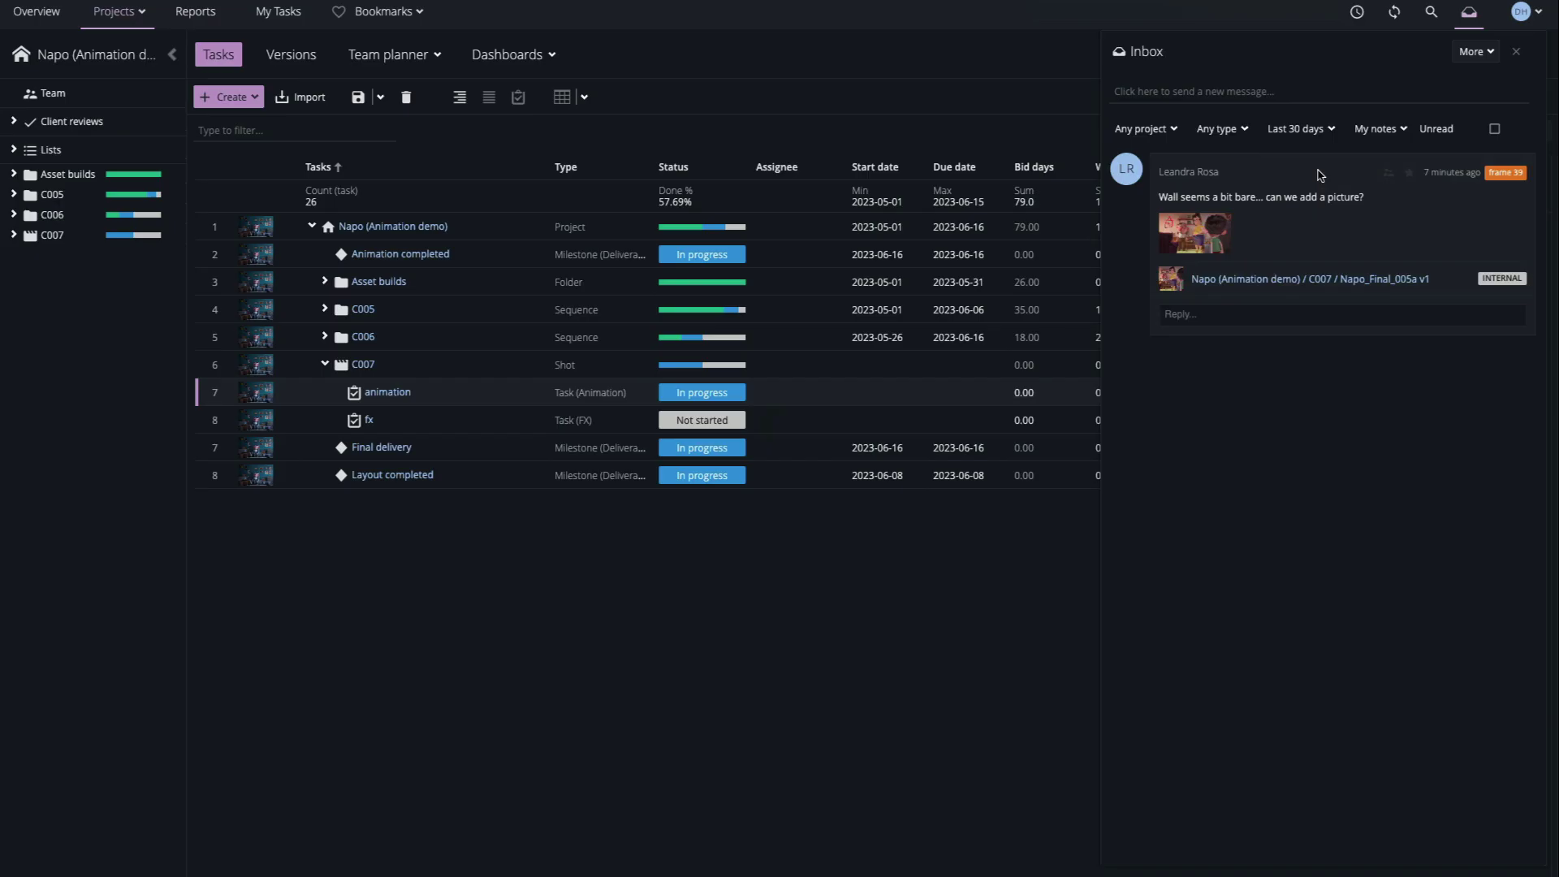
key("Escape")
Step: Upload Napo_Final_005b as a new version of the C007 animation task
left_click(461, 387)
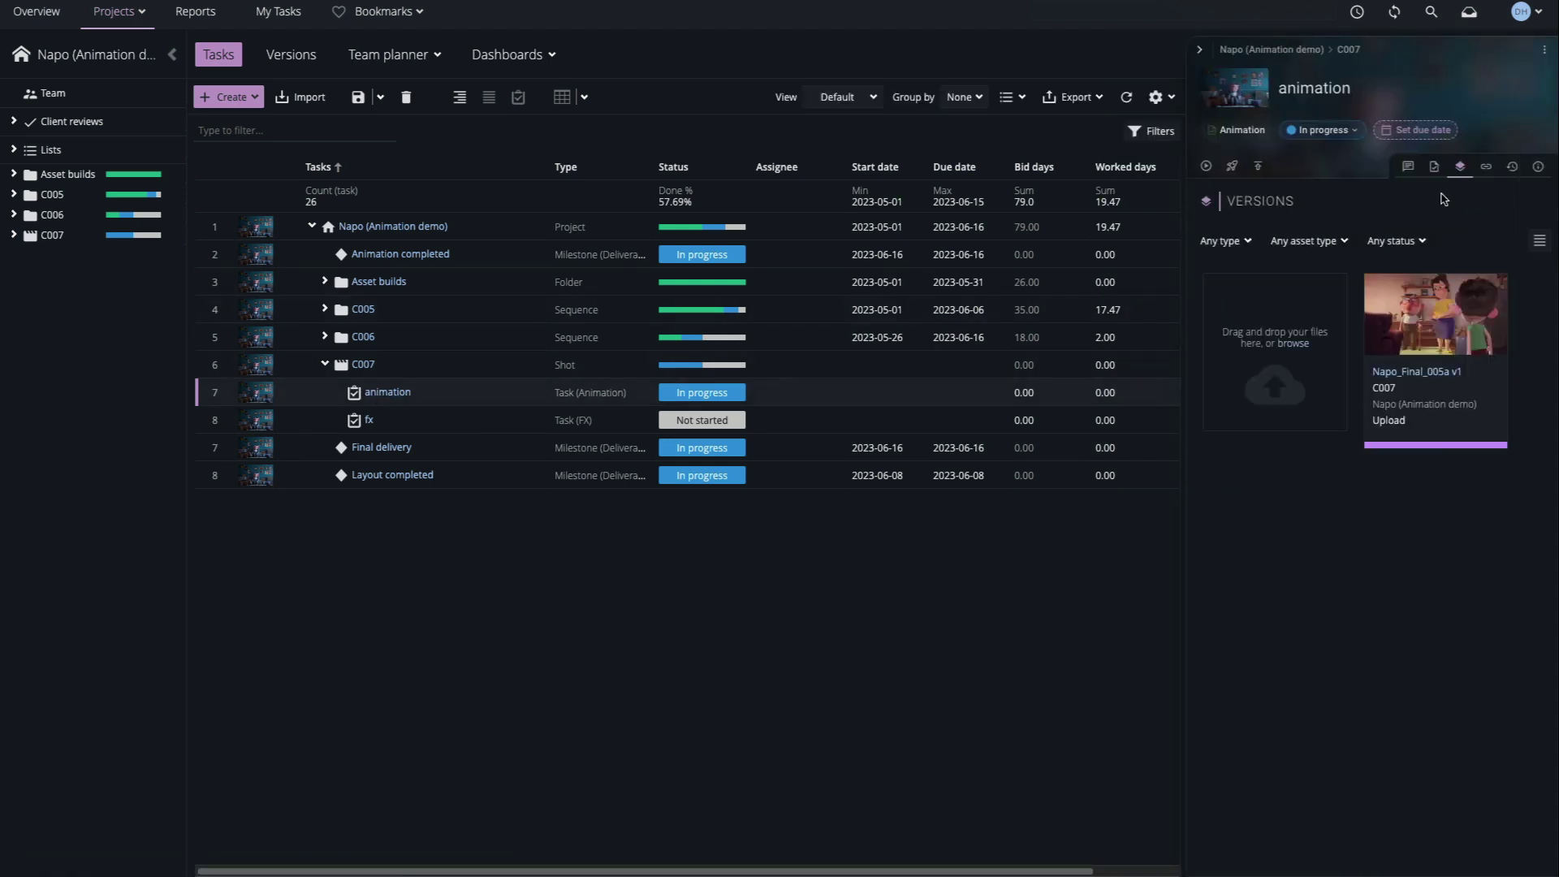
left_click(1296, 344)
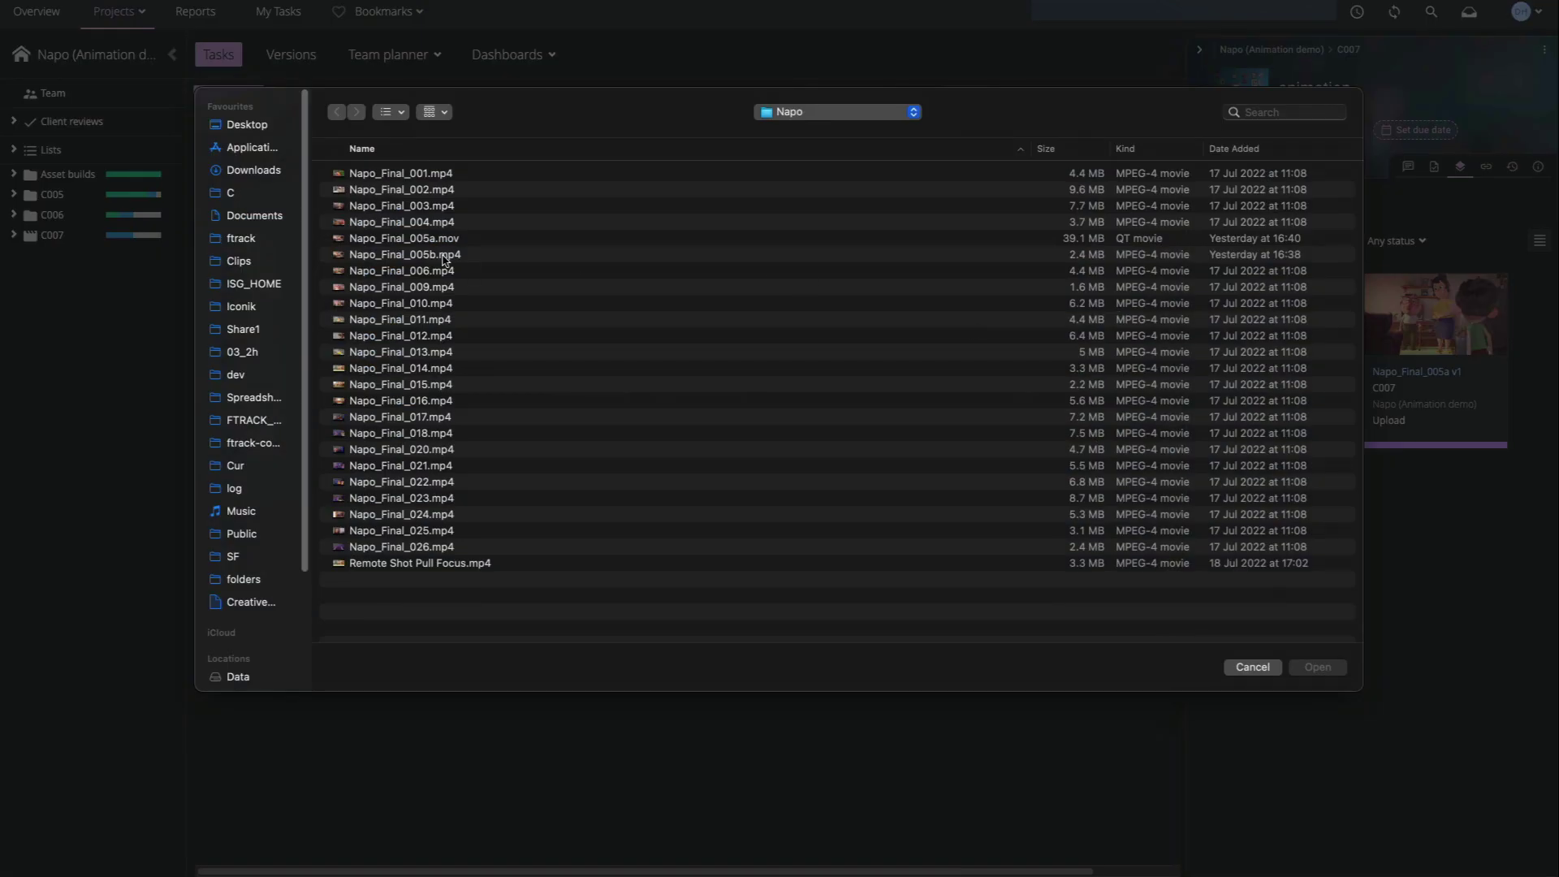
double_click(443, 257)
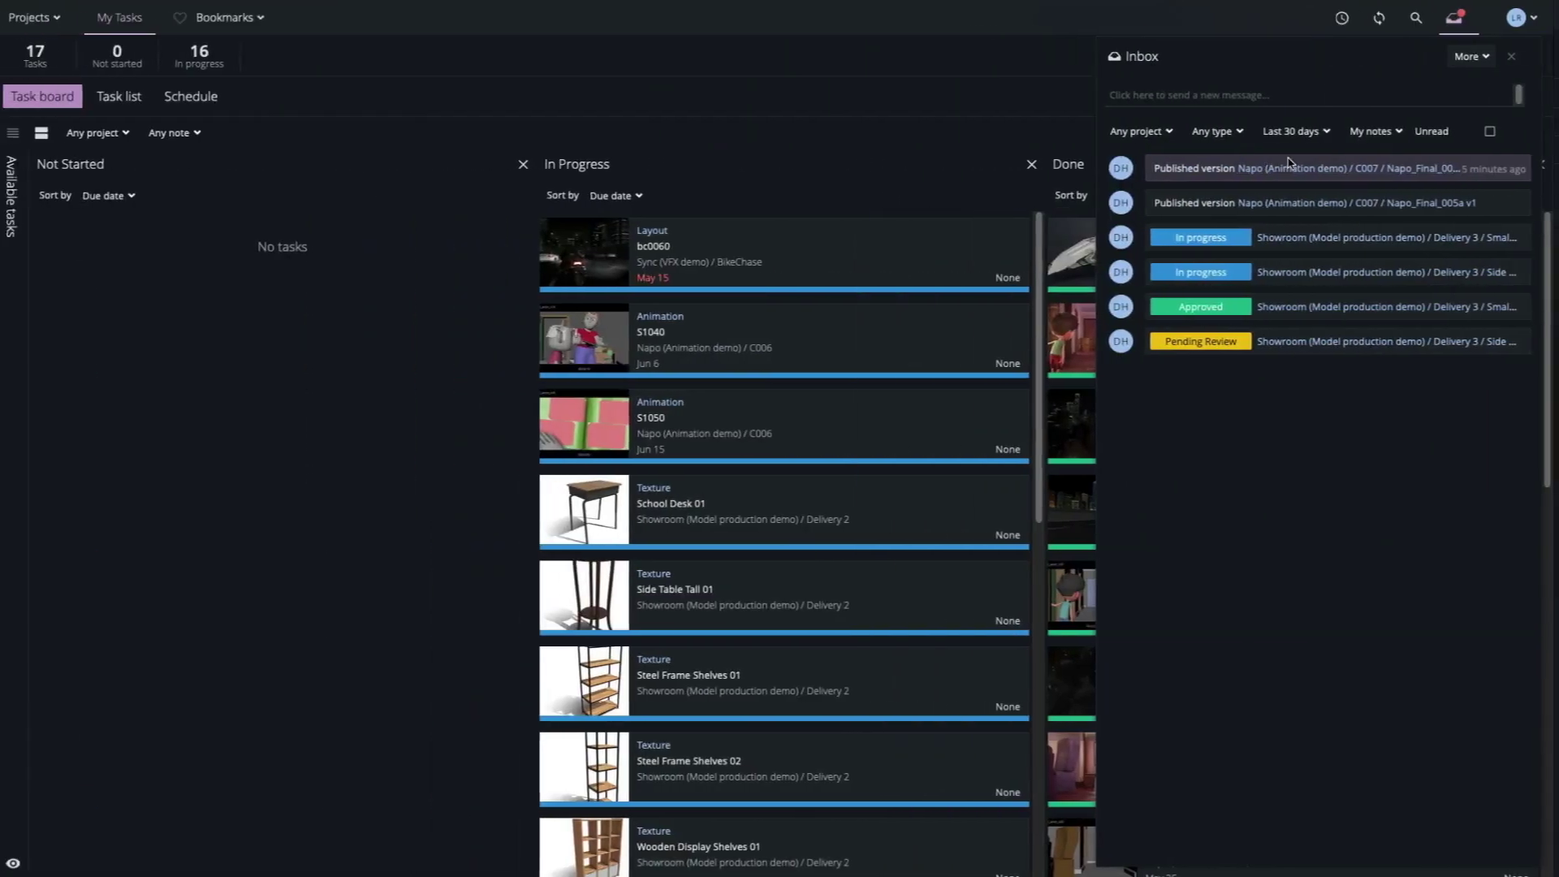
Step: Open Napo_Final_005b v1 from the Inbox and play it for review
left_click(1290, 169)
left_click(1204, 240)
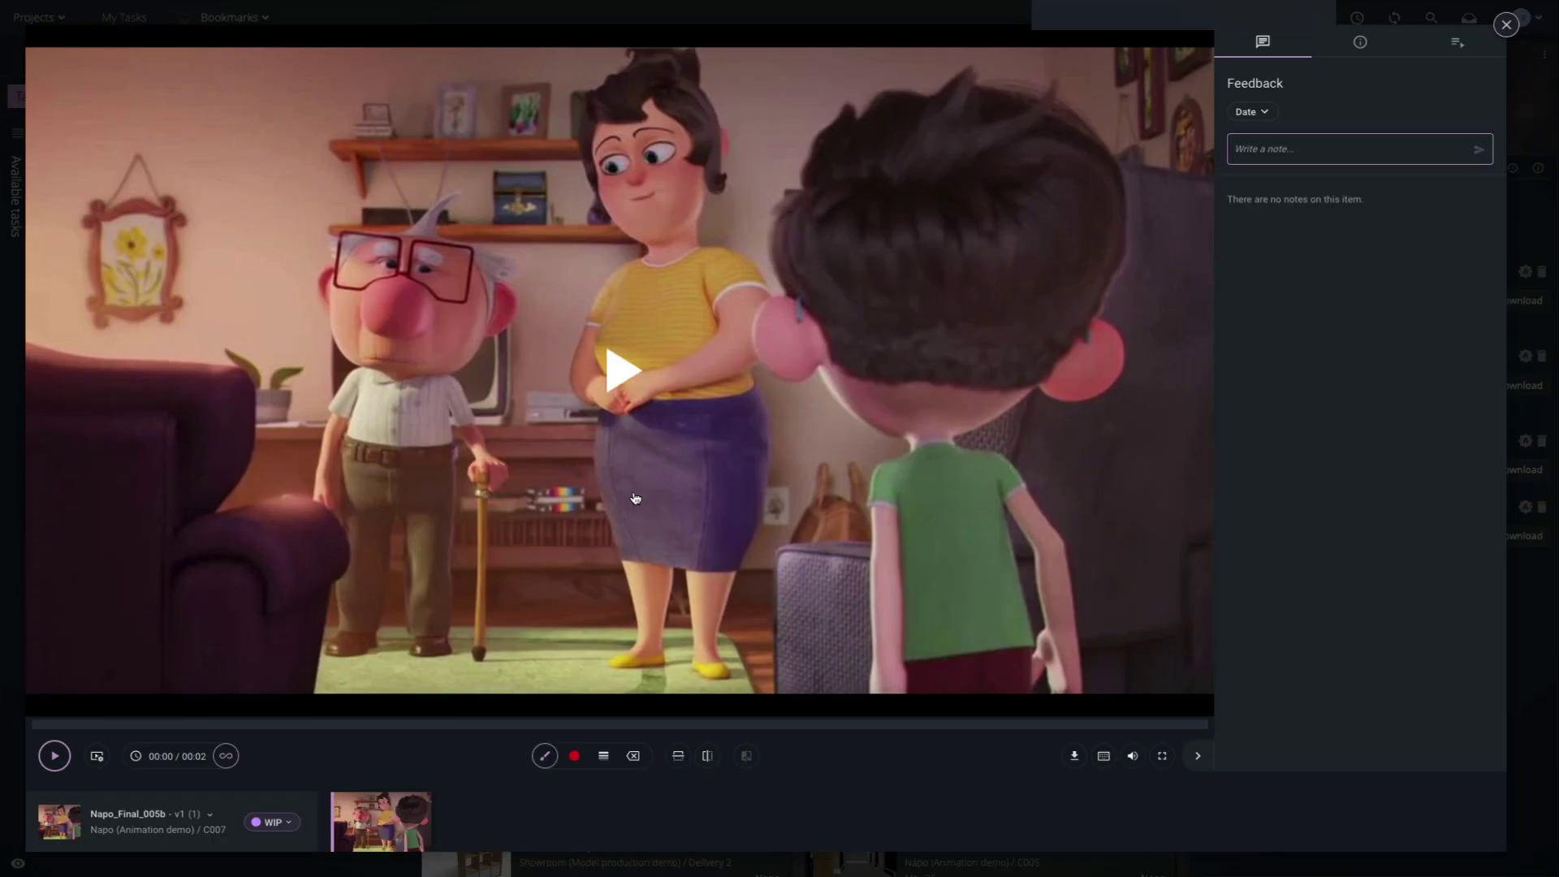
left_click(1299, 150)
Step: Set both the Napo_Final_005b v1 version and the C007 animation task to Approved
left_click(1355, 44)
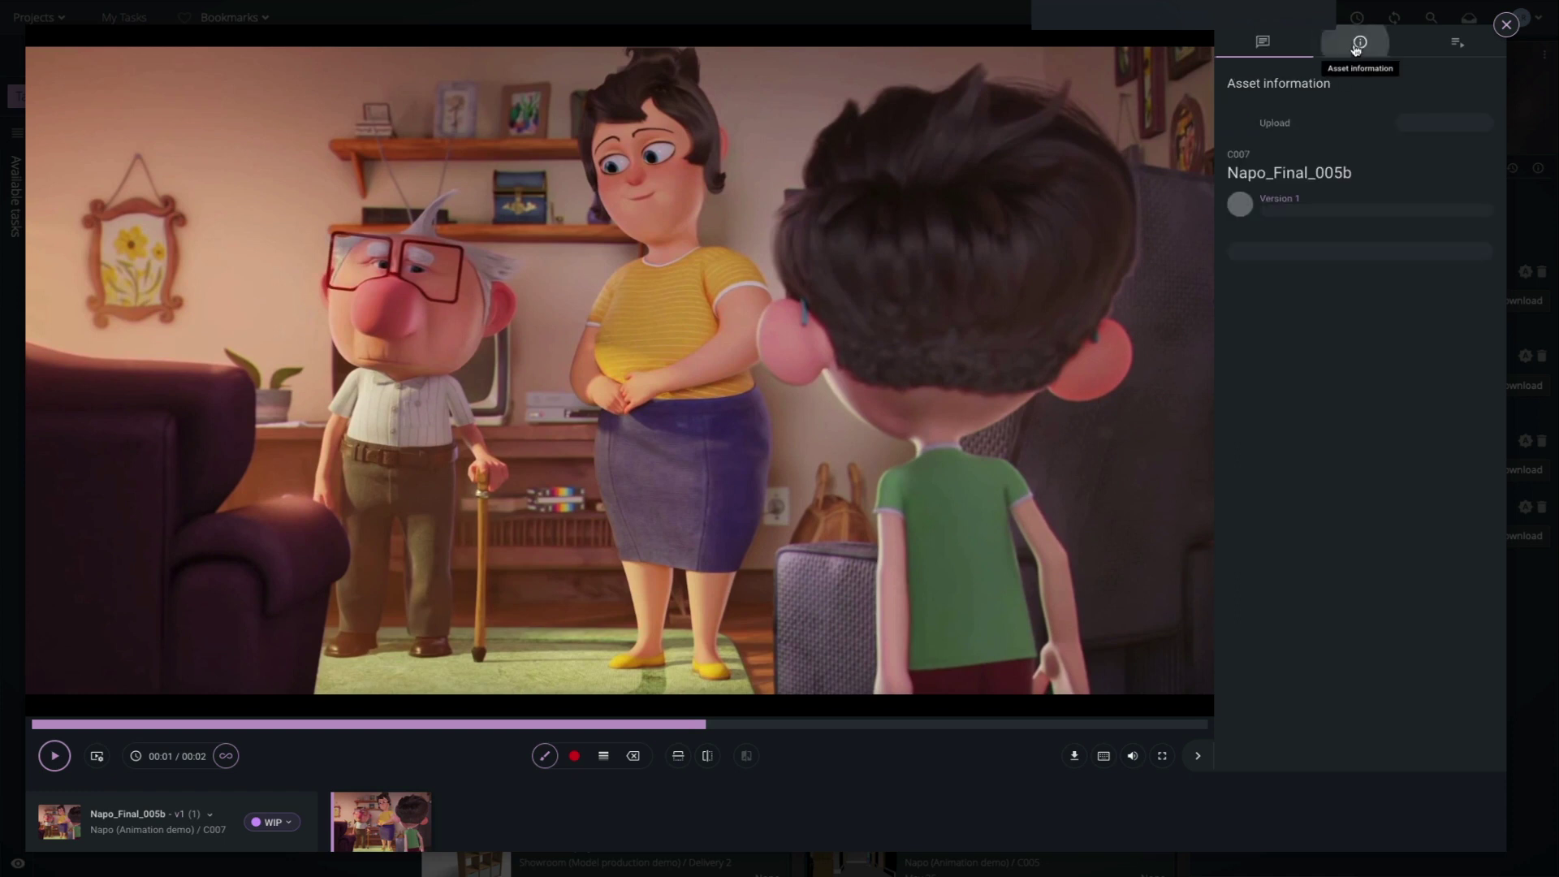
left_click(1463, 122)
left_click(1450, 184)
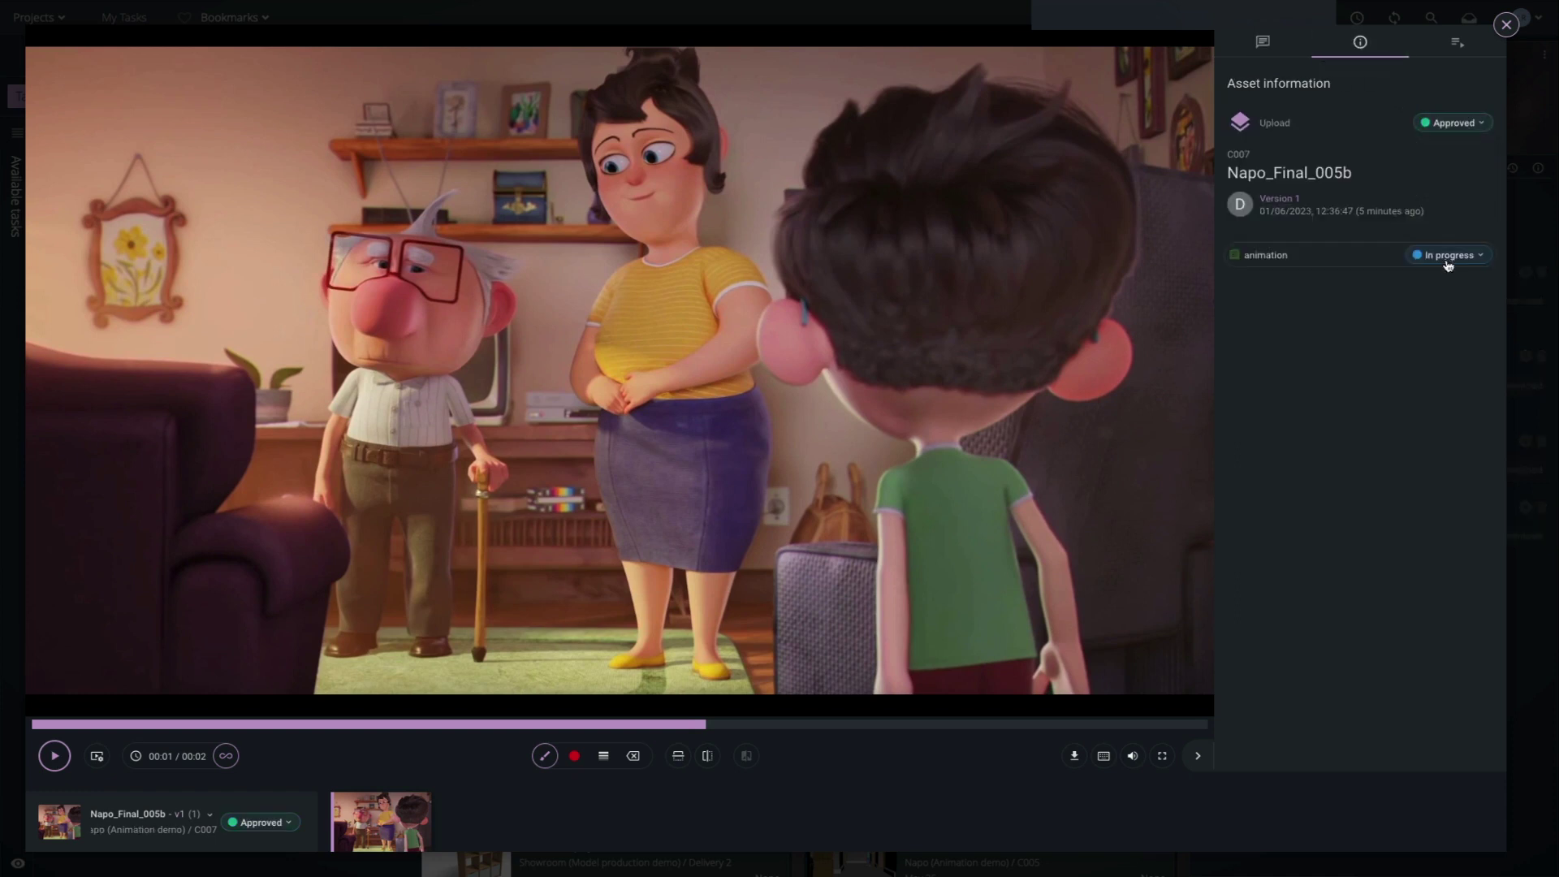
left_click(1447, 255)
left_click(1435, 355)
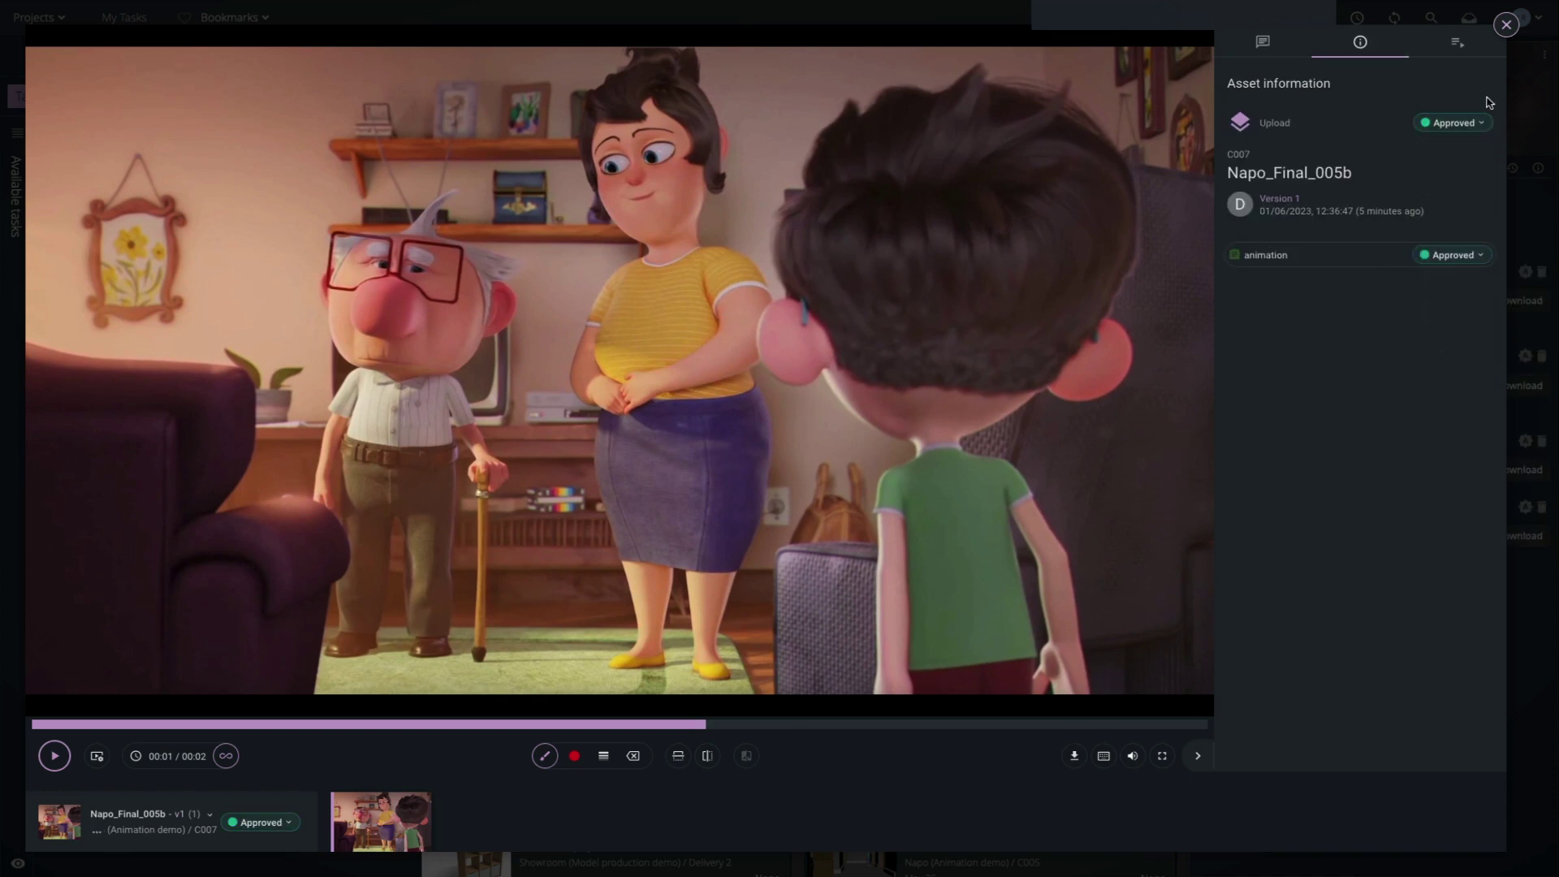
left_click(1506, 24)
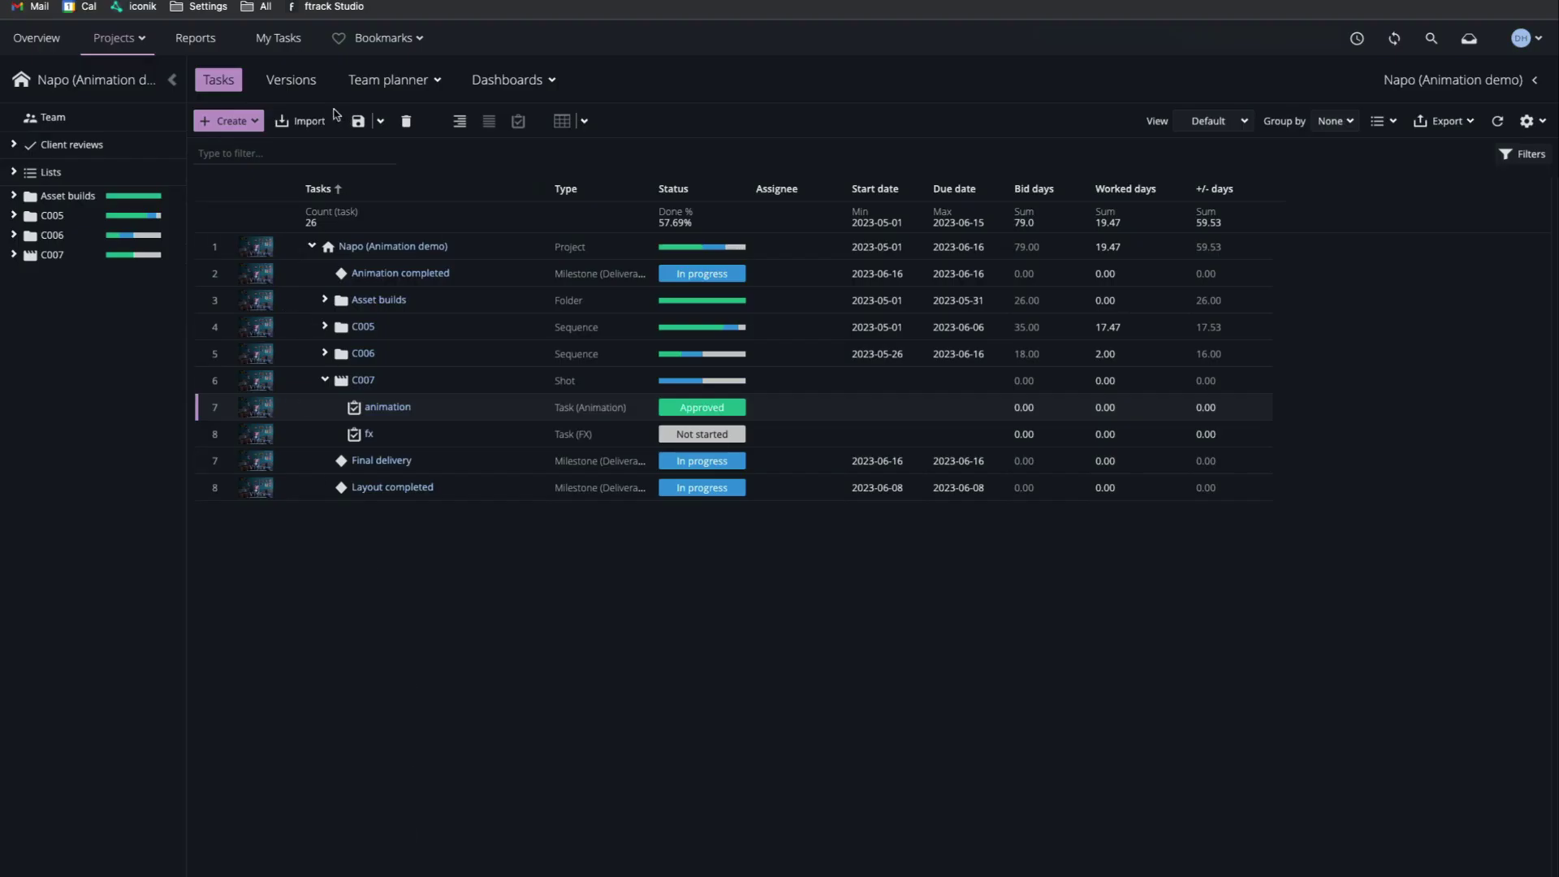
Step: Create a new client review session from the versions in rows 2 to 9
left_click(292, 79)
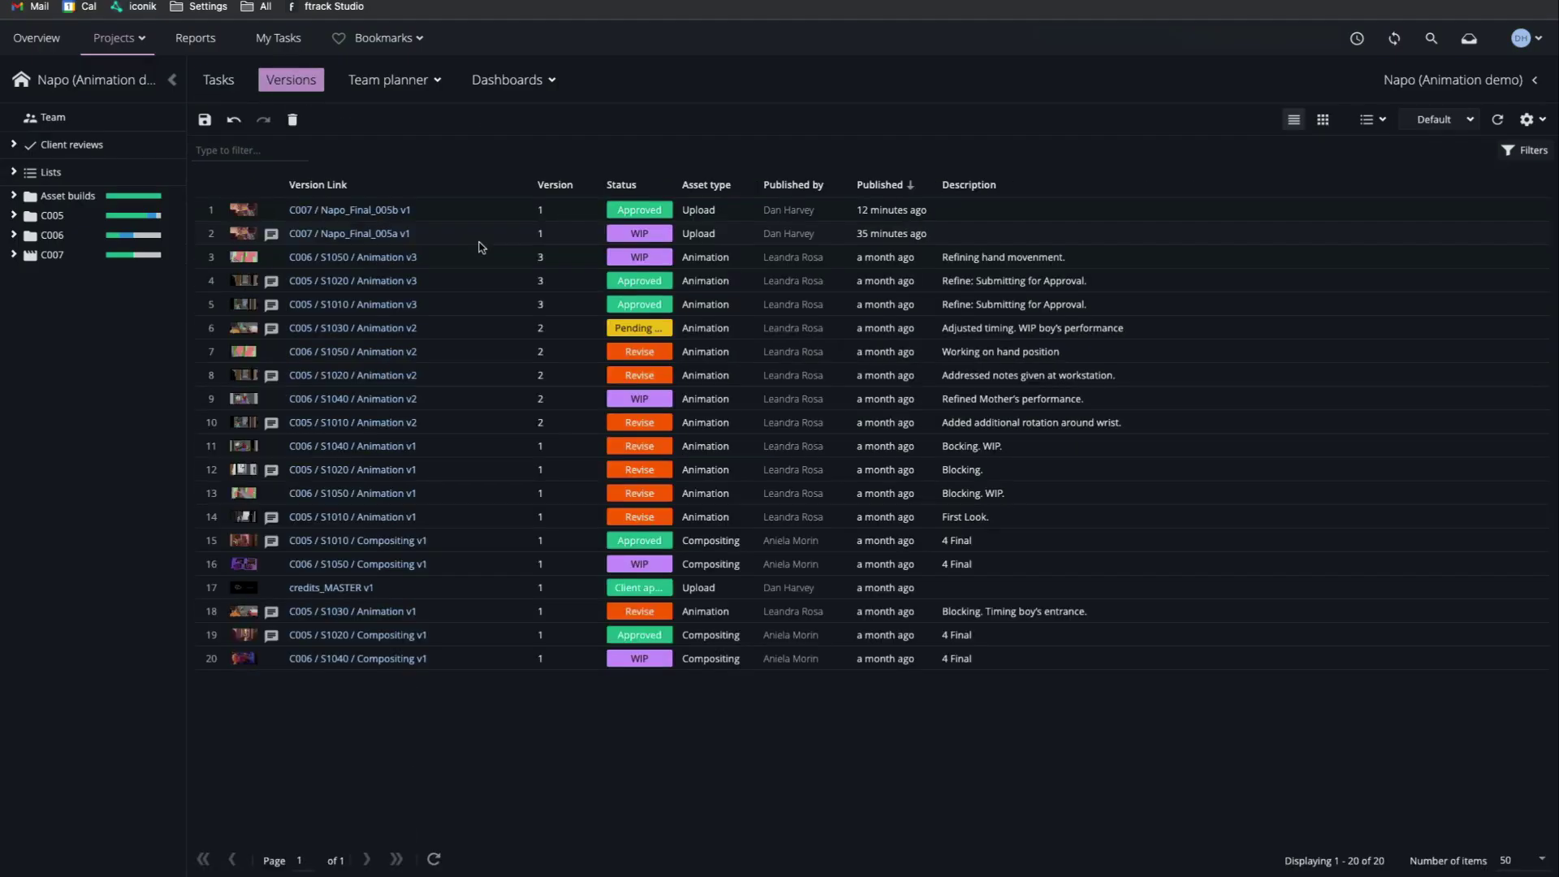
left_click(480, 406, "shift")
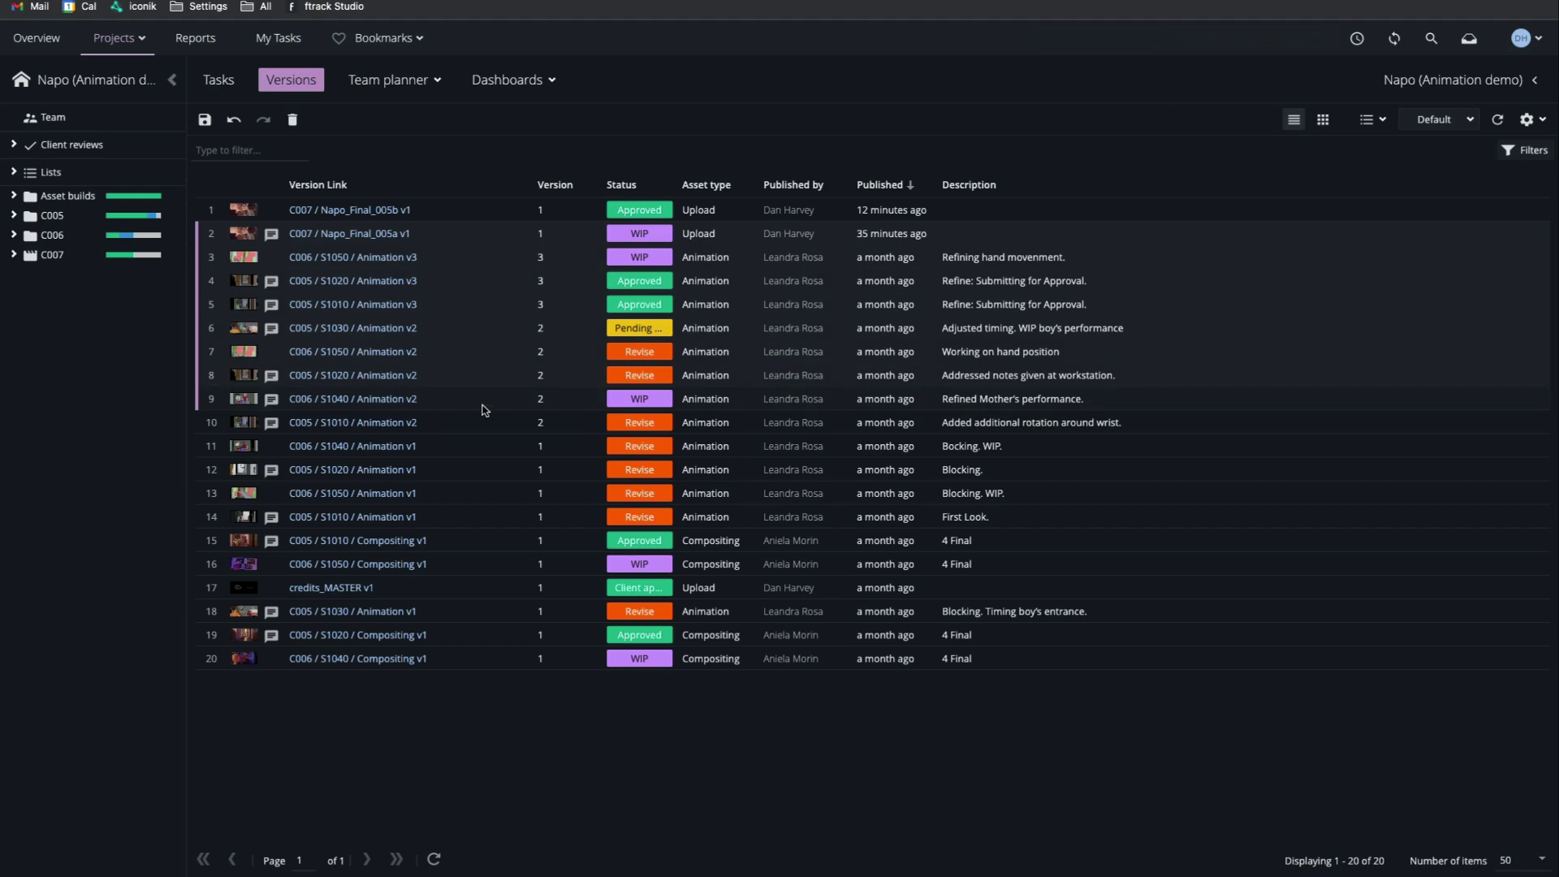
right_click(460, 310)
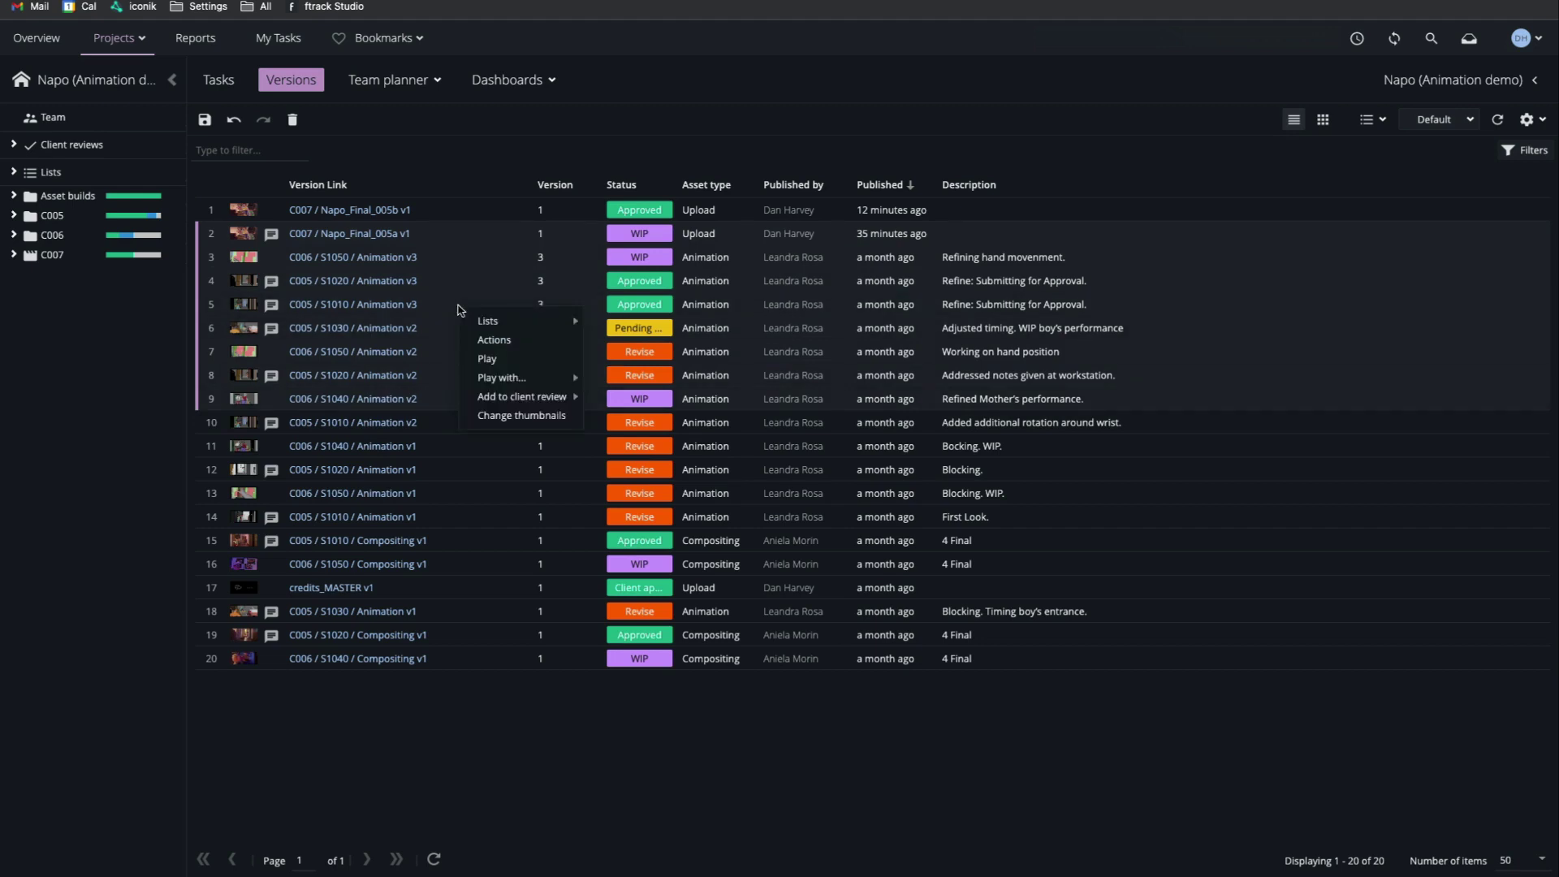
mouse_move(552, 397)
left_click(665, 401)
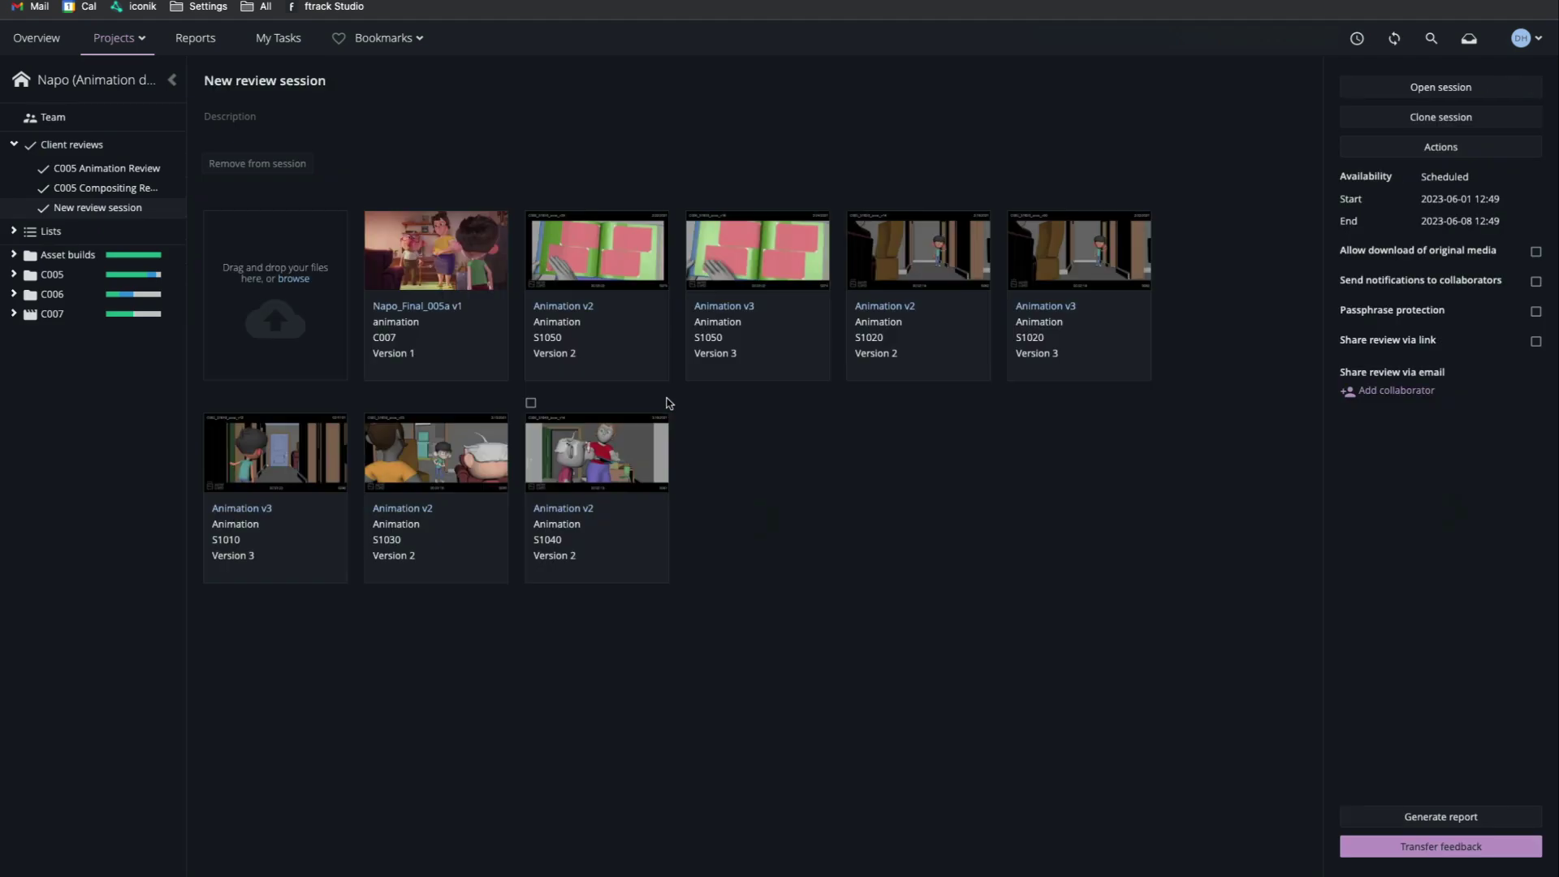
Step: Add the client as a collaborator on the review session and email the invitation
left_click(1394, 391)
left_click(1522, 460)
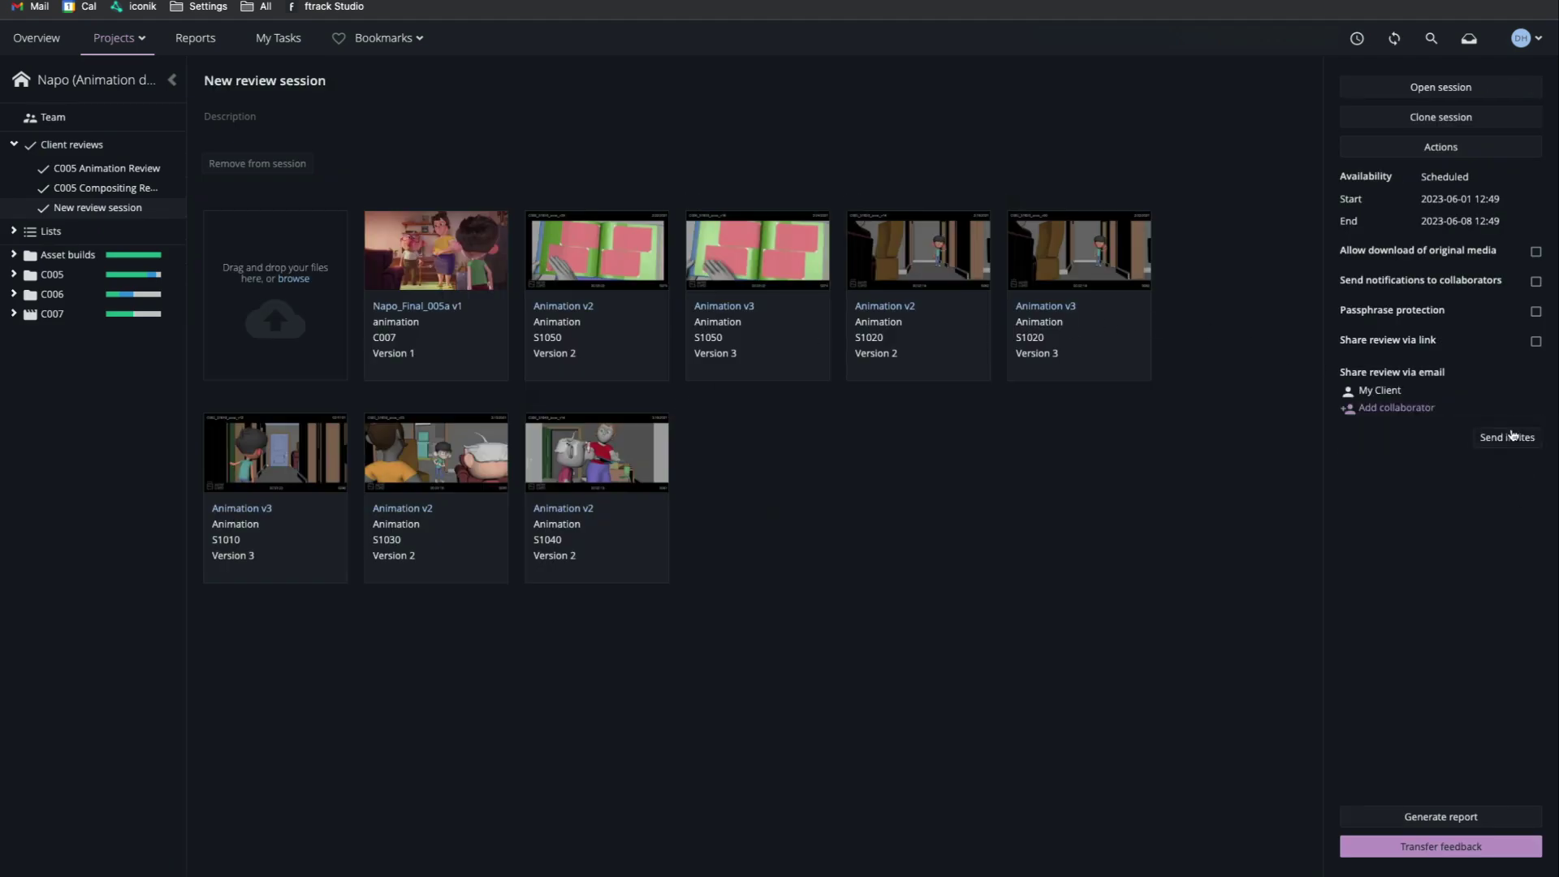
left_click(1515, 438)
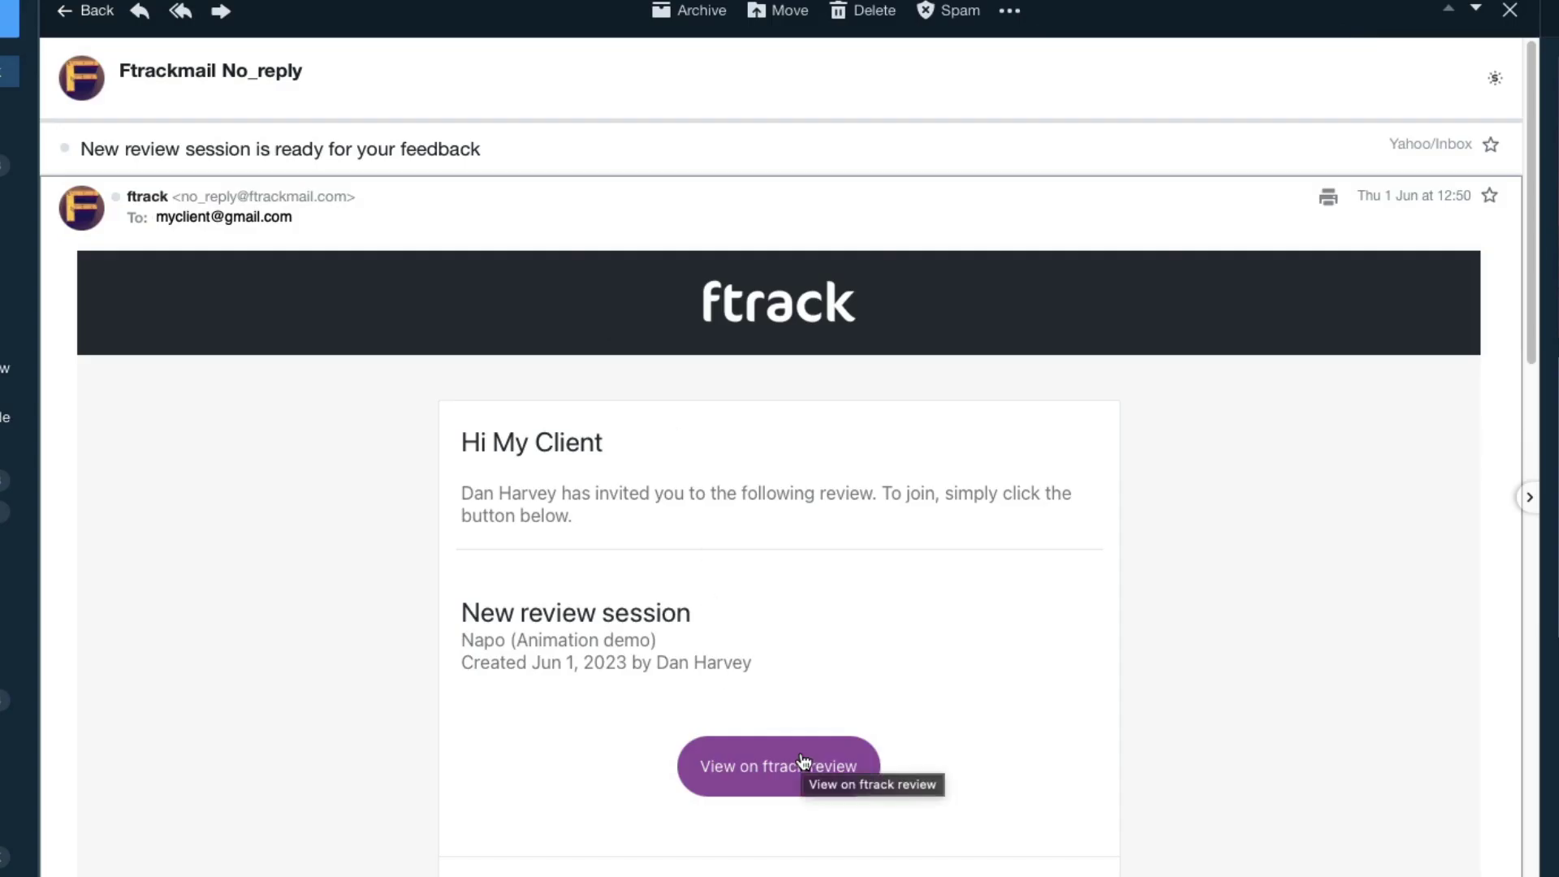
Step: As the client, approve the C005 S1030 animation and flag C006 S1040 for changes
left_click(802, 759)
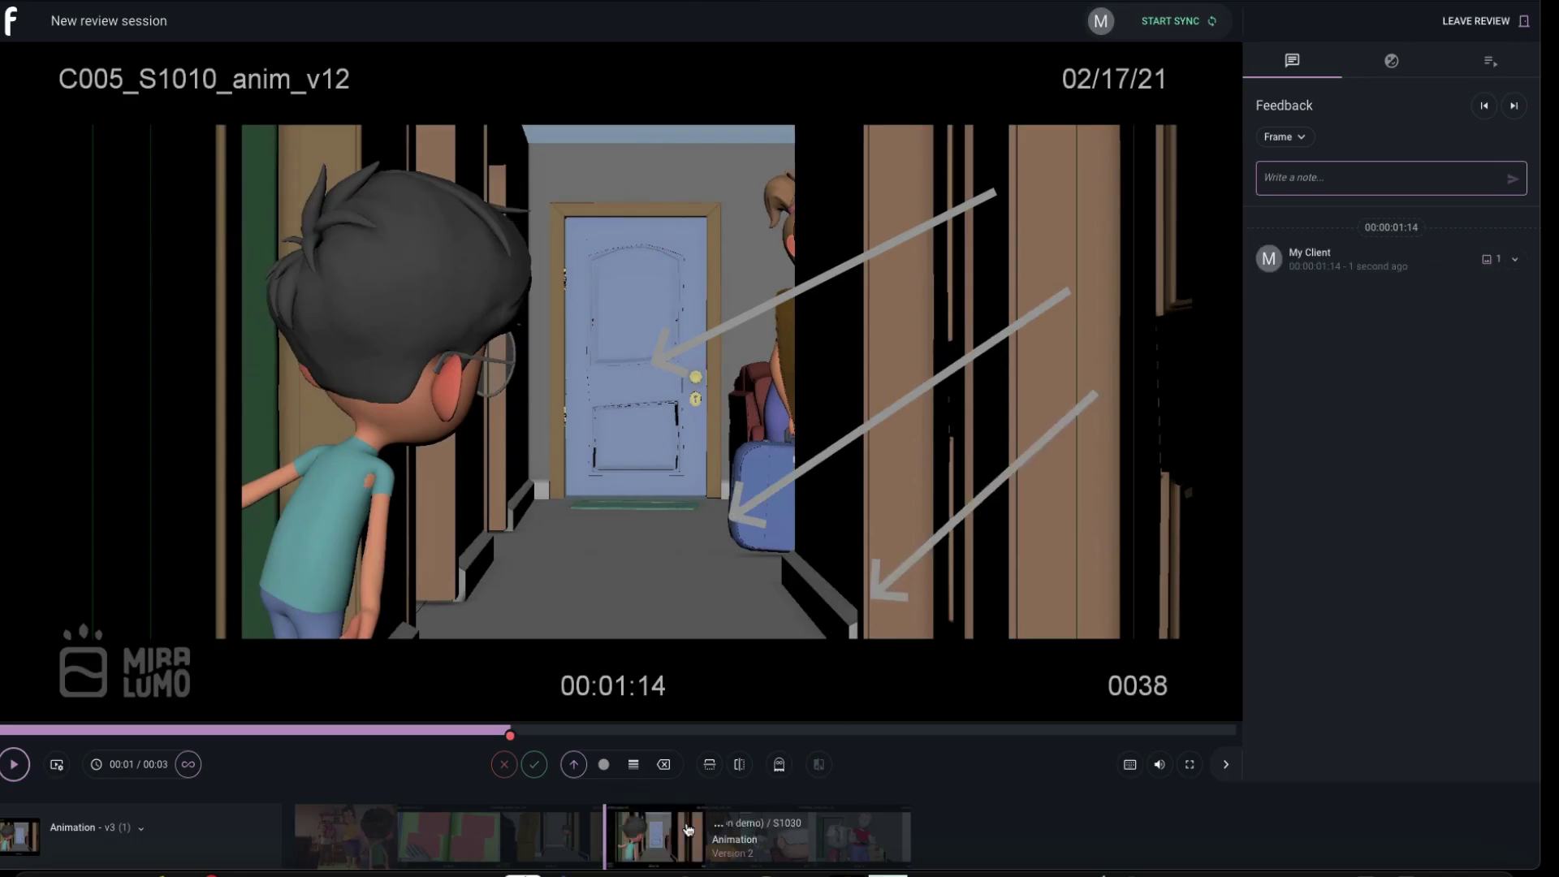
left_click(749, 836)
left_click(534, 764)
left_click(879, 827)
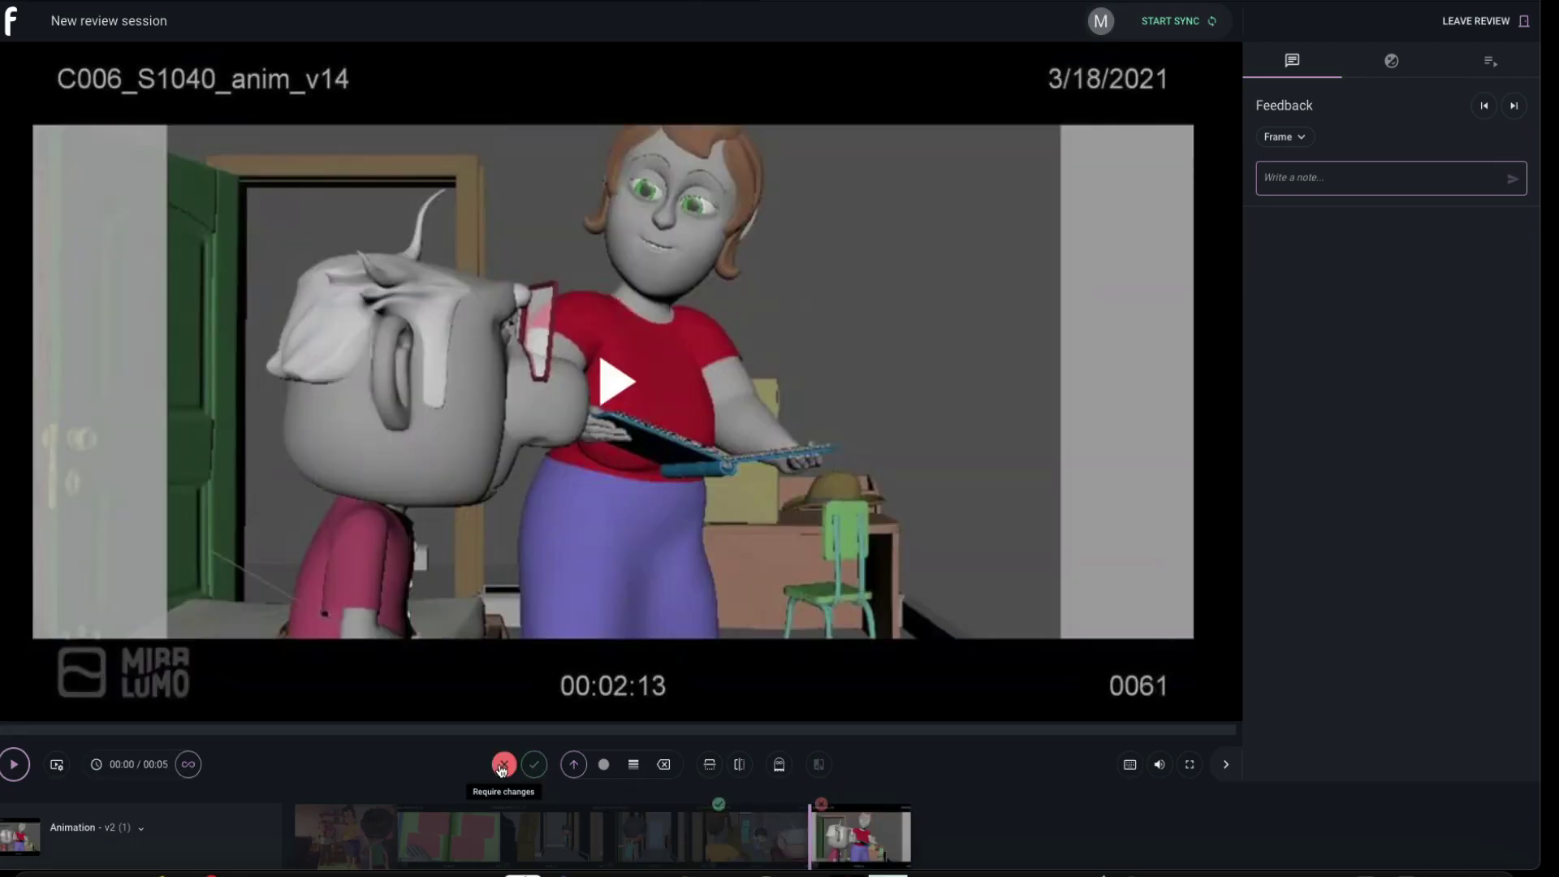